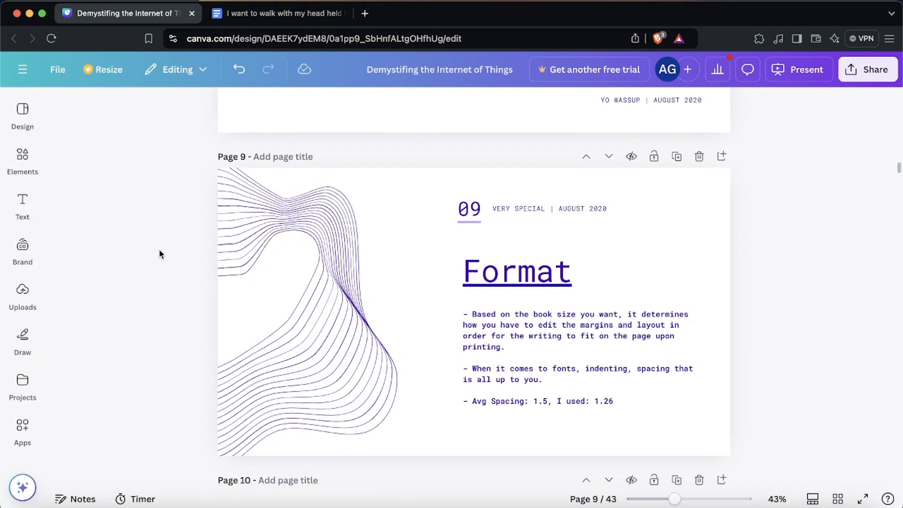
Scroll through the Canva presentation to the slide with the 5x8 book format notes.
scroll(159, 254, down, 7)
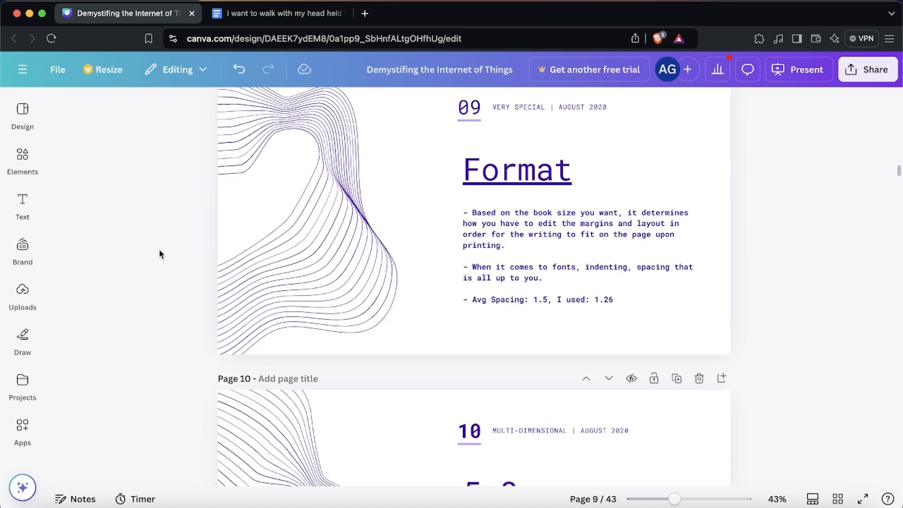
scroll(159, 250, down, 1)
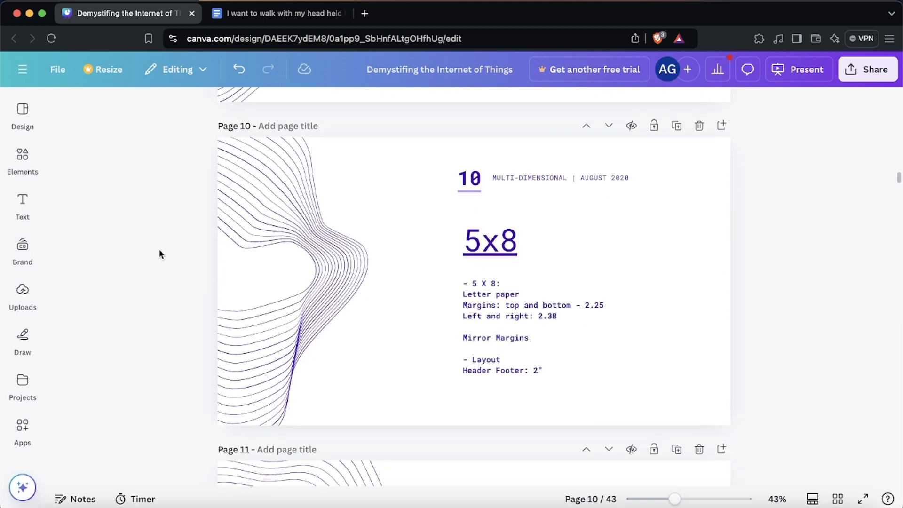
scroll(159, 249, down, 7)
scroll(159, 250, up, 8)
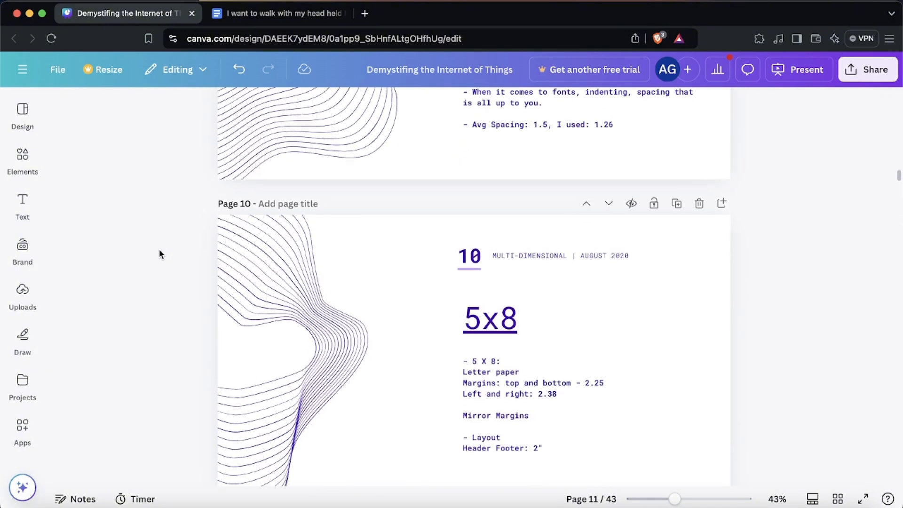
scroll(159, 254, down, 3)
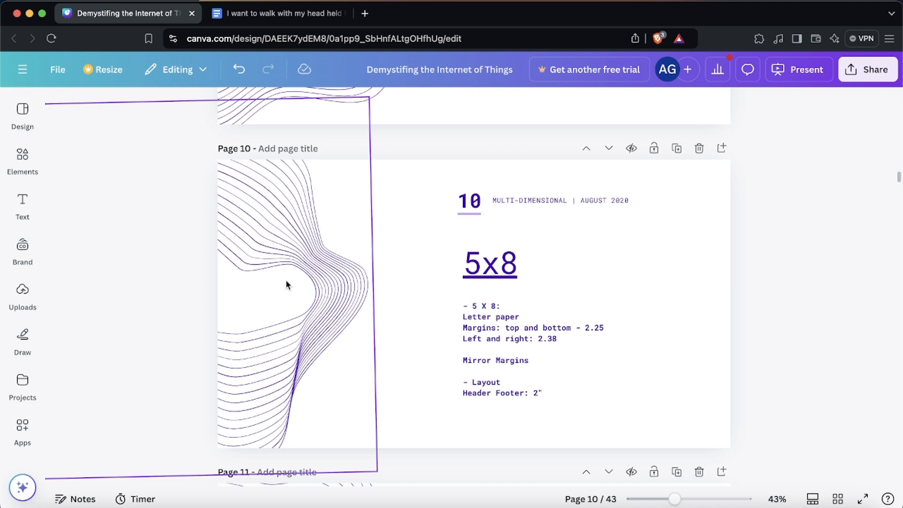
Switch to the Google Docs document and open its Page setup dialog.
click(254, 14)
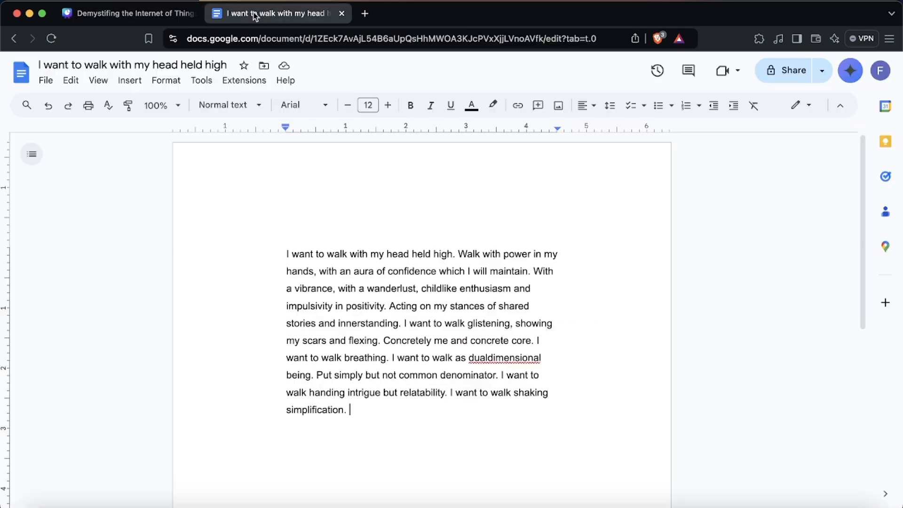
click(53, 84)
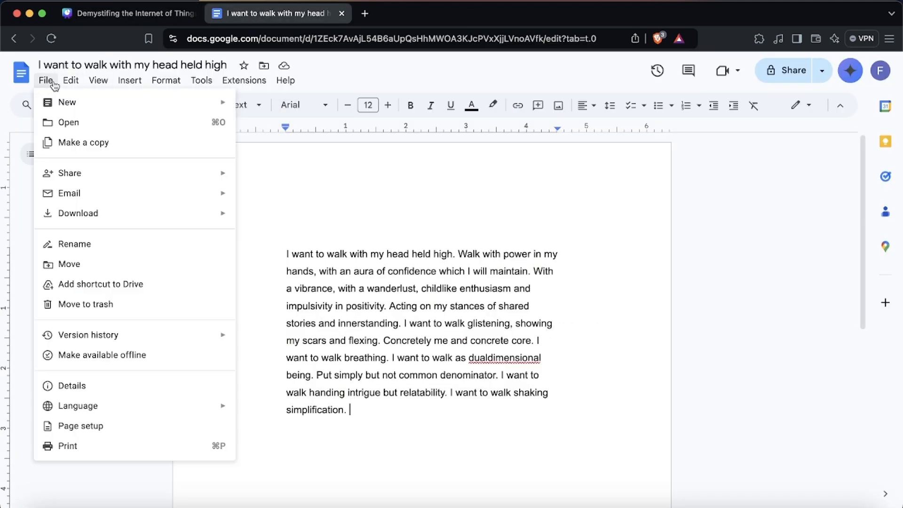
click(139, 425)
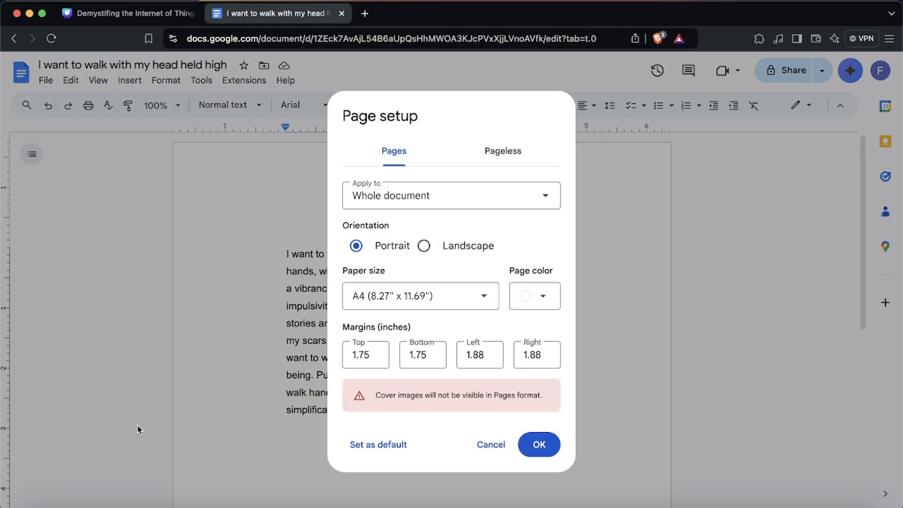
Set the page margins to 2.25 inches top and bottom and 2.38 inches left and right, and apply.
click(124, 13)
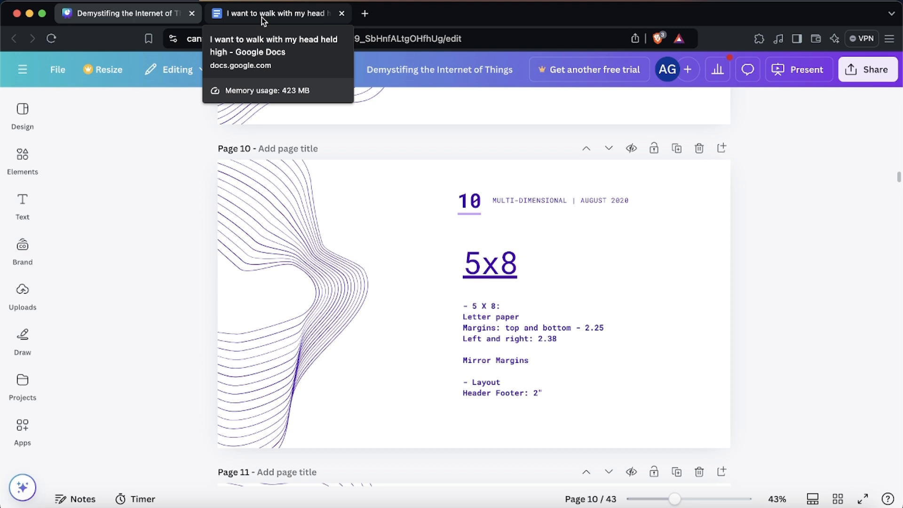
click(262, 19)
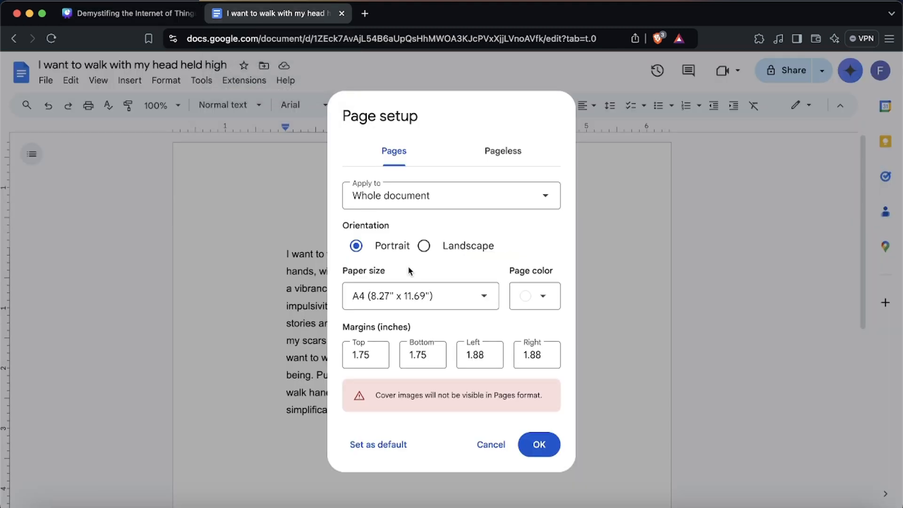
click(377, 356)
double_click(371, 356)
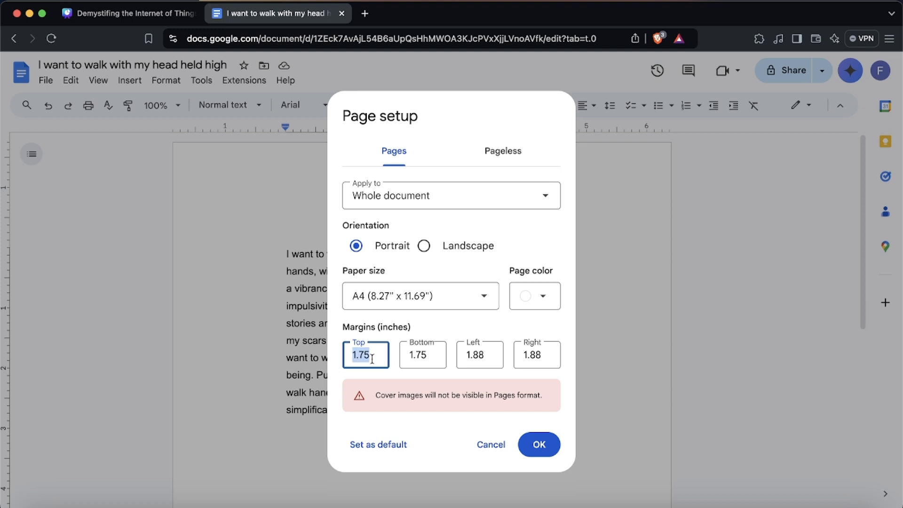
text(2.25)
key(Tab)
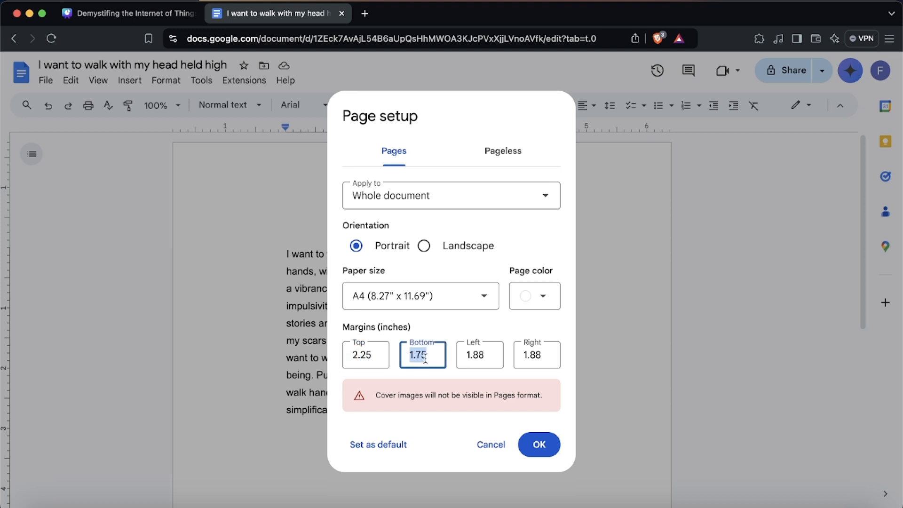
text(2.25)
key(Tab)
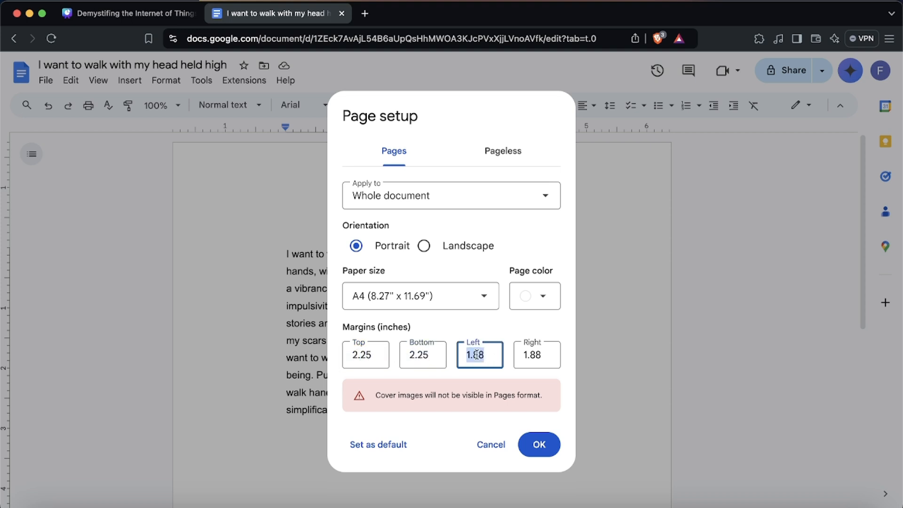
text(2.38)
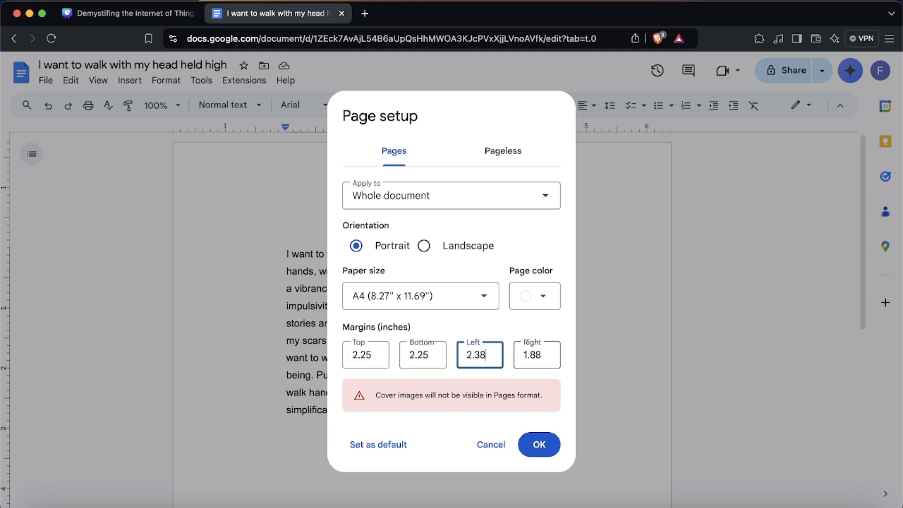
double_click(540, 353)
text(2.38)
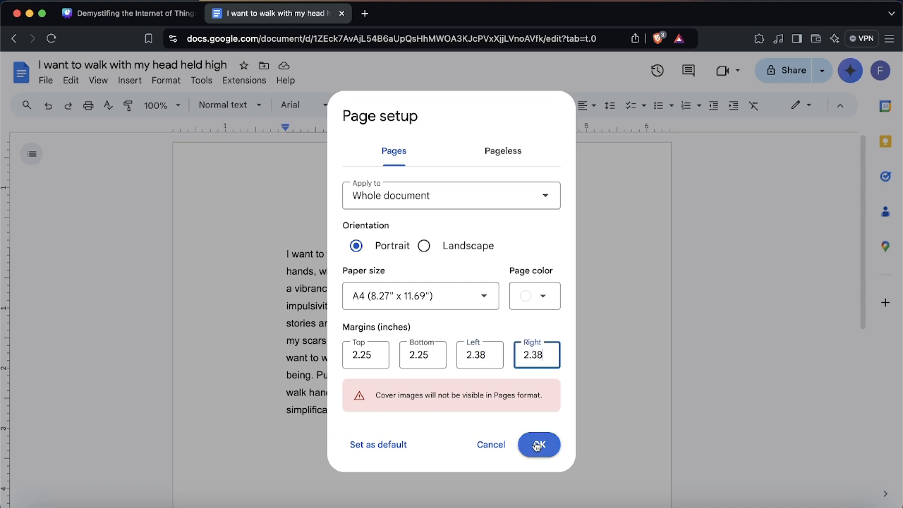
click(541, 446)
Undo and redo the margin change repeatedly to compare the page layouts.
scroll(348, 285, down, 2)
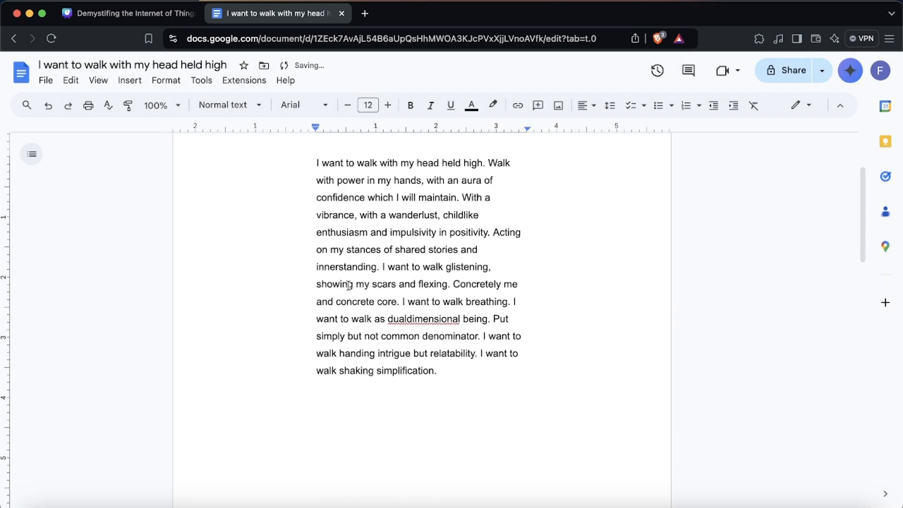
click(49, 107)
click(69, 108)
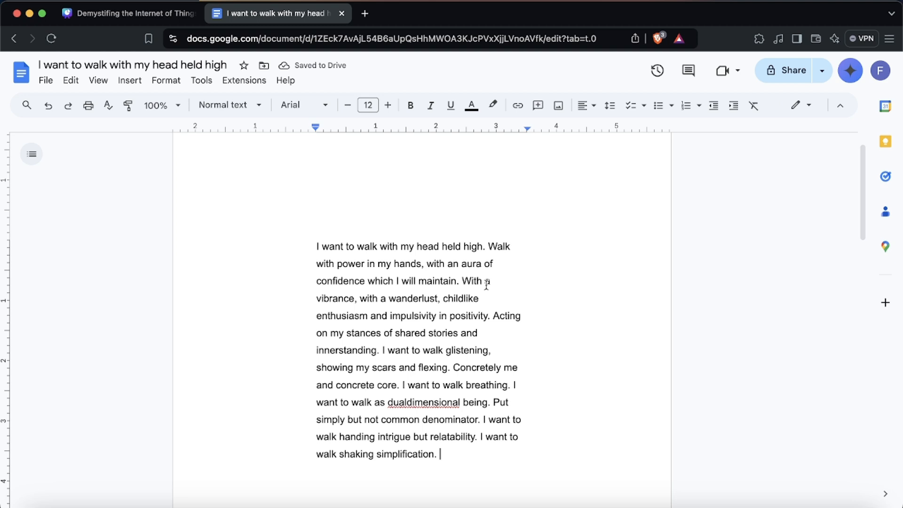
click(47, 106)
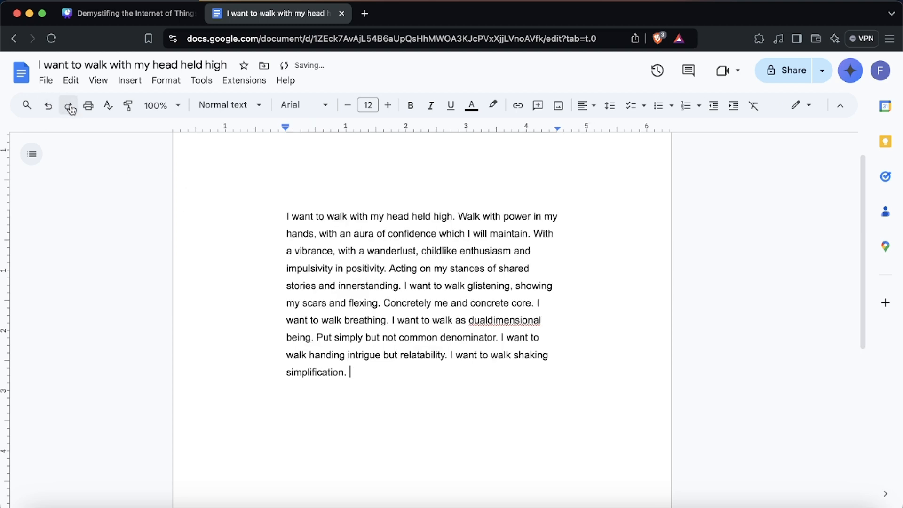
click(70, 107)
click(50, 112)
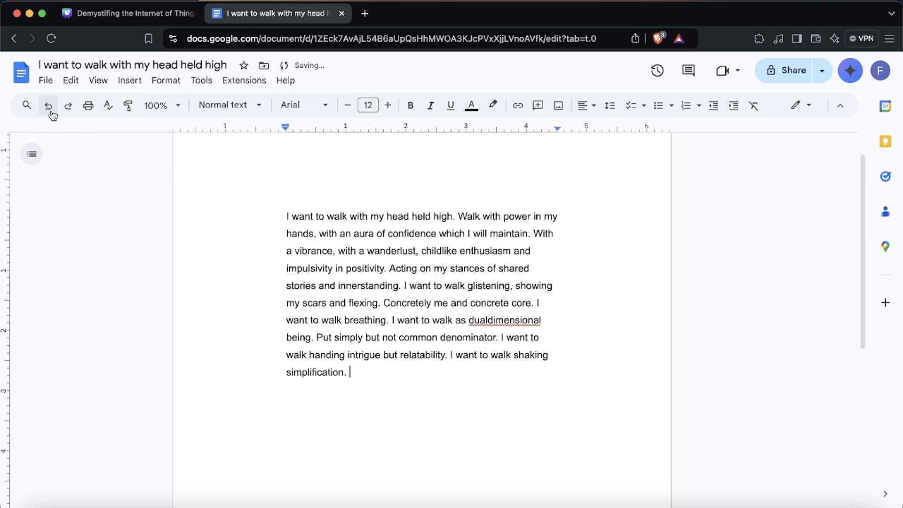
click(69, 106)
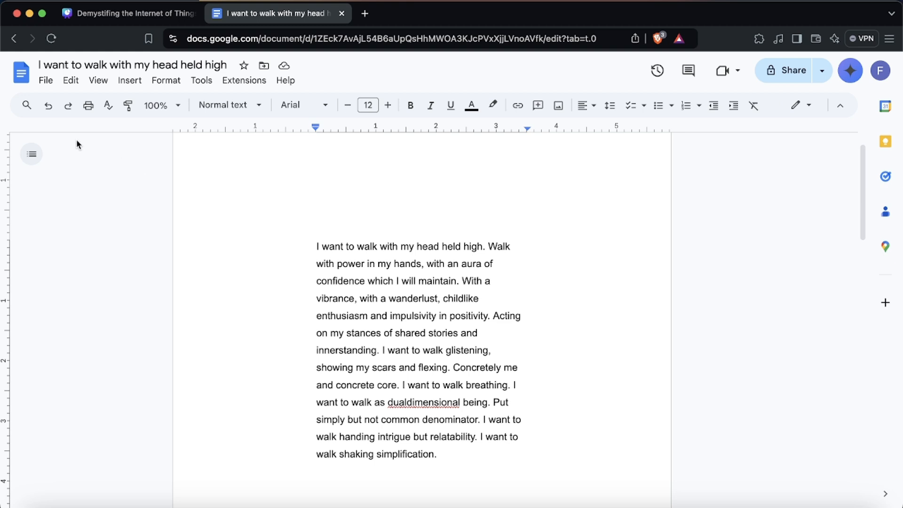
click(54, 106)
click(67, 108)
Set the document's header and footer margins to 2 inches each and apply them.
click(137, 14)
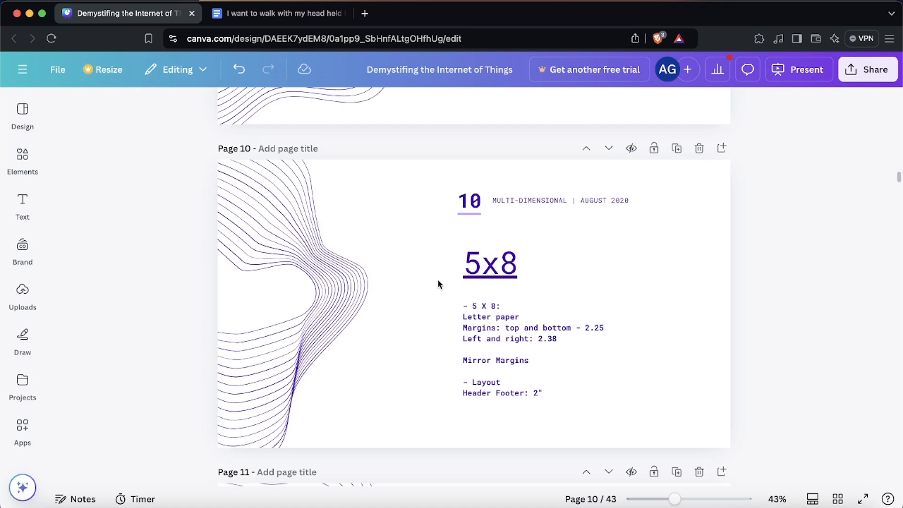
scroll(437, 279, down, 1)
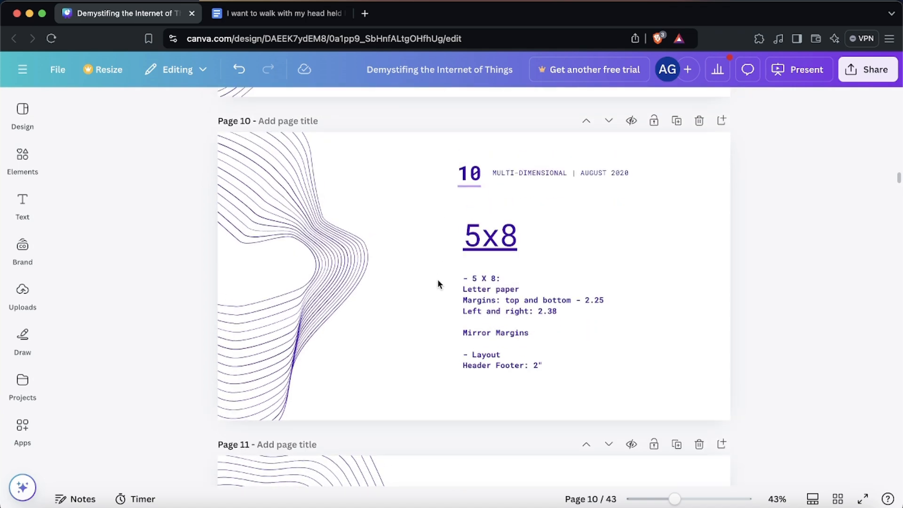
click(257, 17)
click(46, 81)
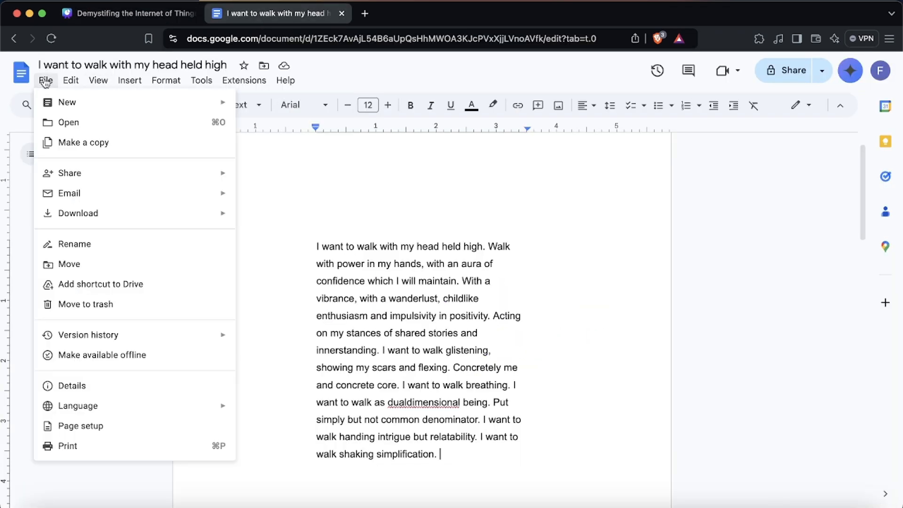
mouse_move(180, 83)
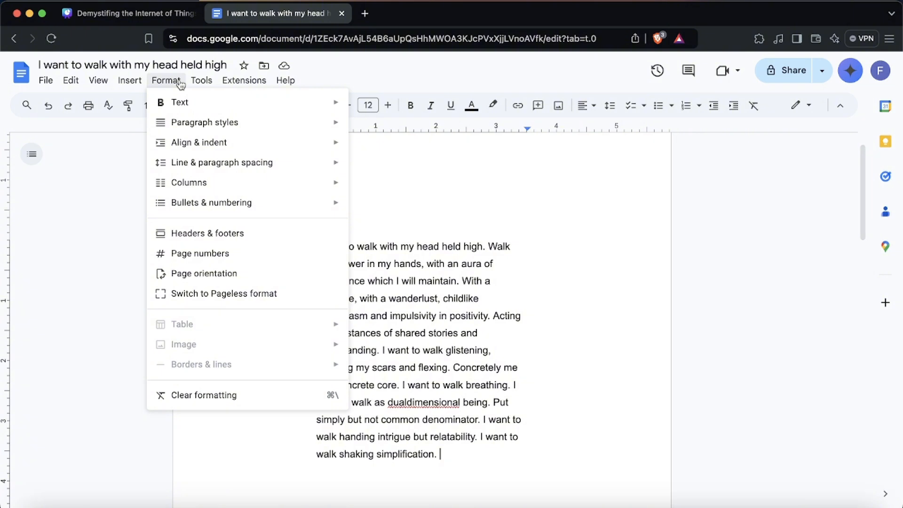
click(276, 235)
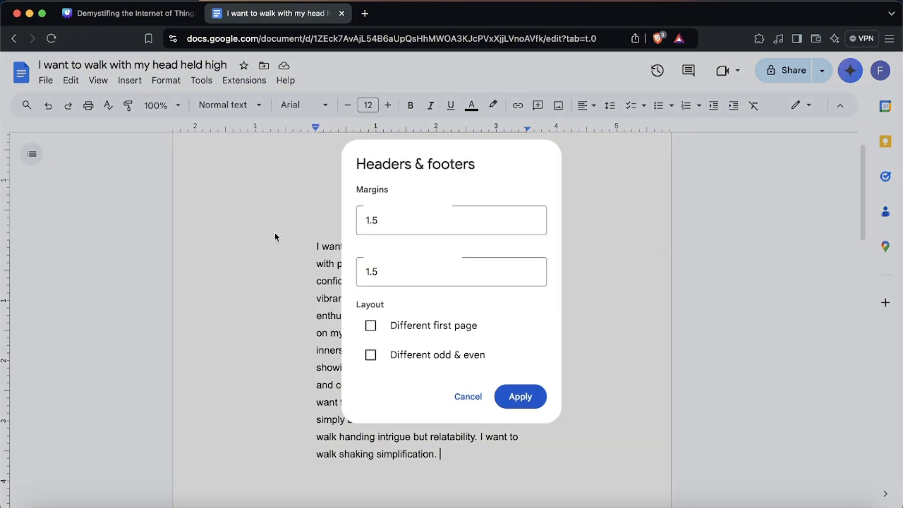
click(363, 219)
double_click(397, 223)
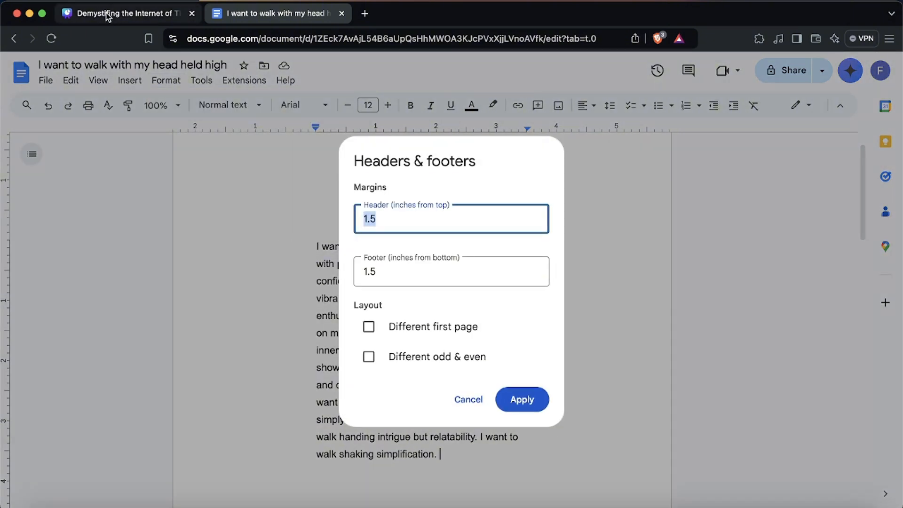
click(131, 13)
click(259, 15)
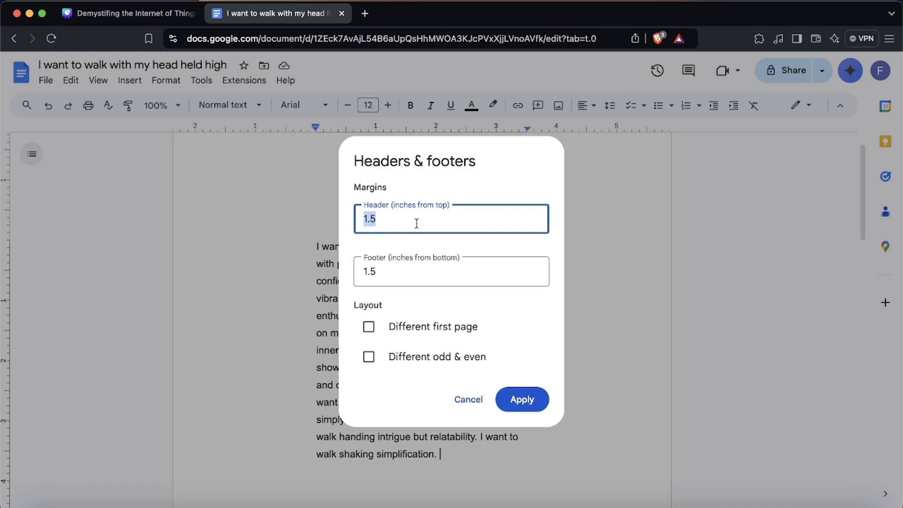
text(2)
click(424, 280)
double_click(421, 270)
text(2)
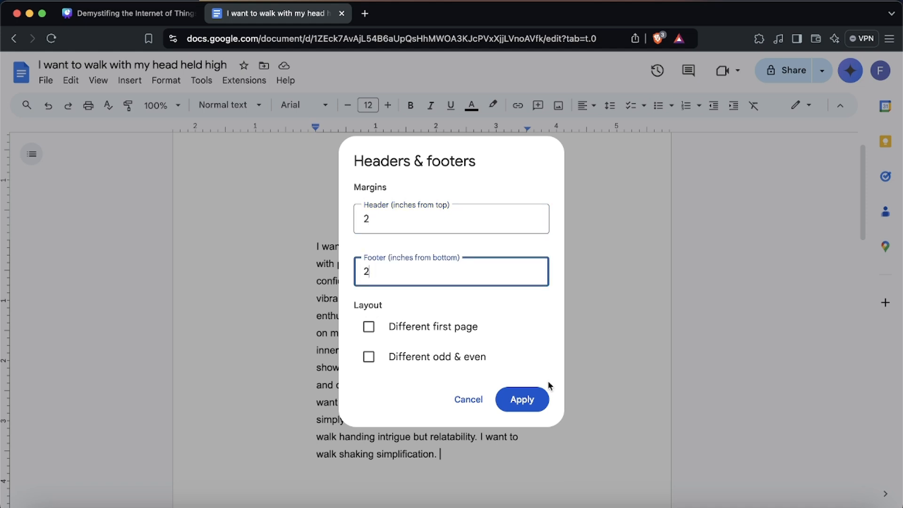
click(522, 399)
Delete the empty lines after the text that create an extra blank page.
scroll(492, 340, down, 10)
scroll(492, 341, up, 6)
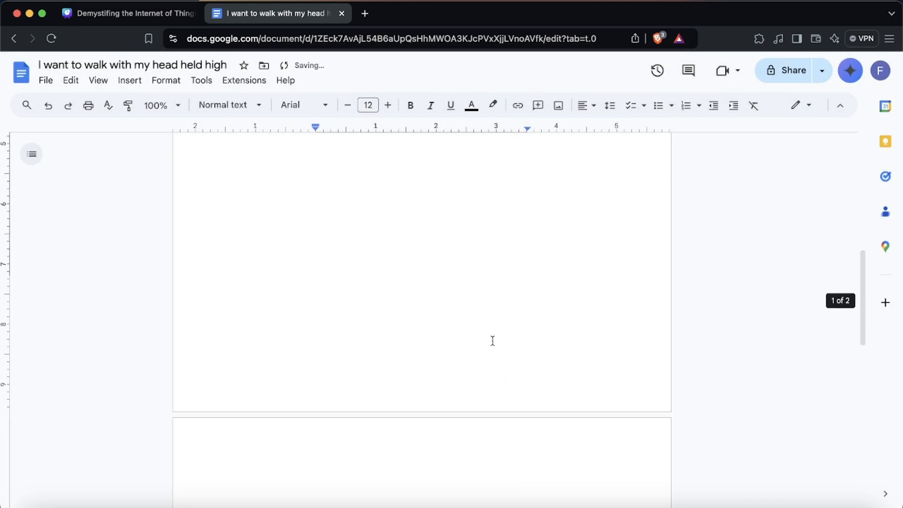
scroll(492, 340, down, 3)
click(412, 431)
key(BackSpace)
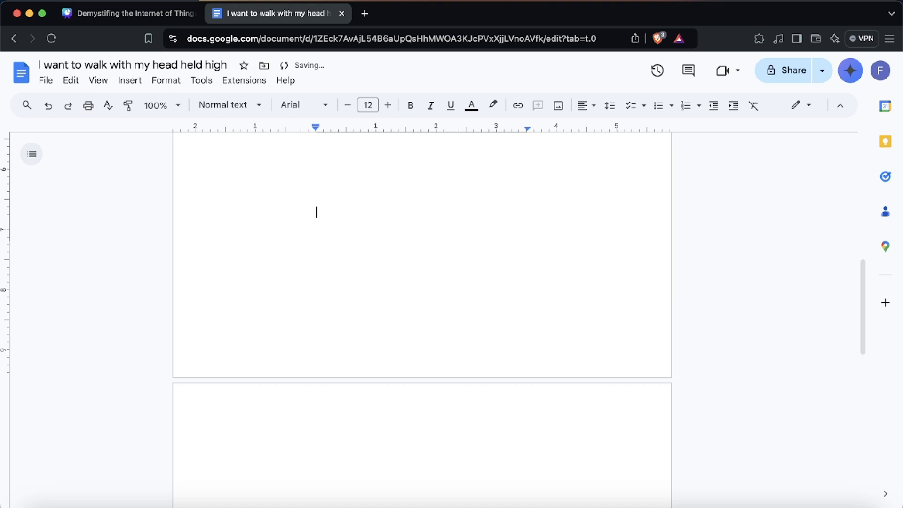
scroll(397, 453, down, 1)
scroll(394, 424, down, 4)
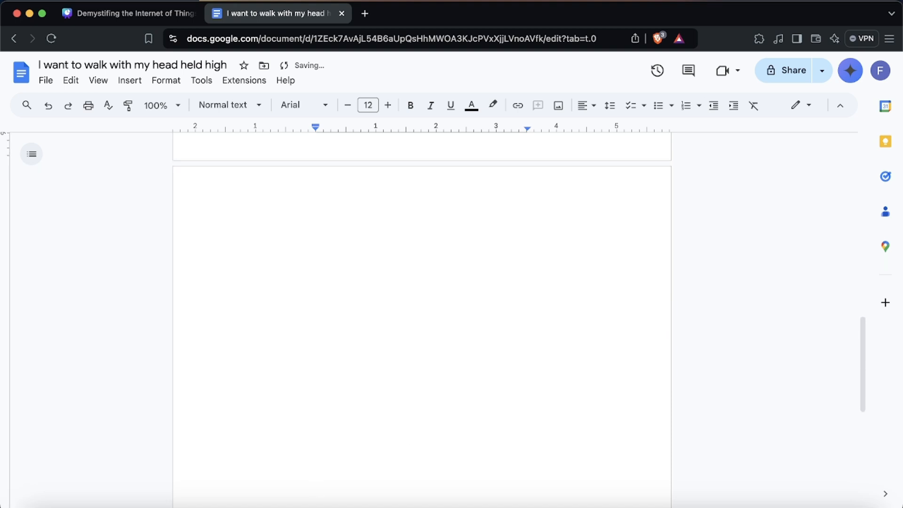
double_click(394, 425)
key(BackSpace)
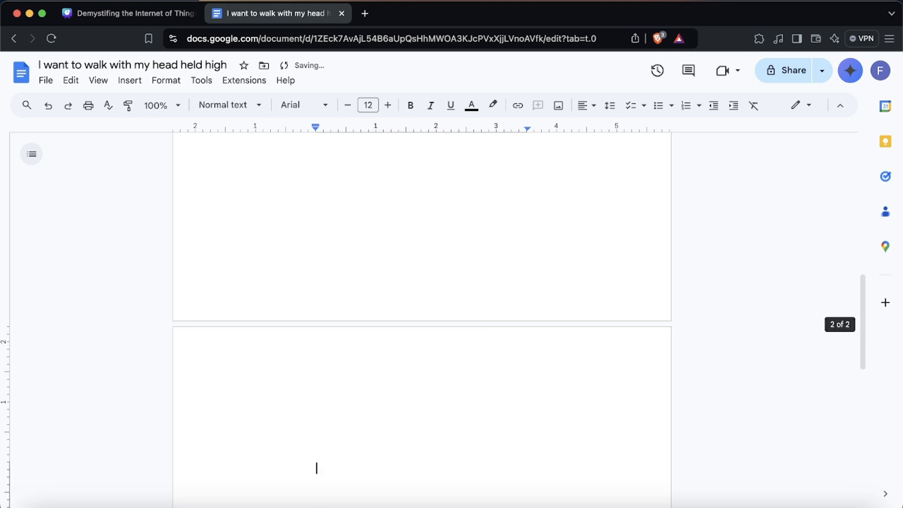
Exit the footer area and switch back to the Canva presentation.
double_click(399, 459)
scroll(433, 300, up, 8)
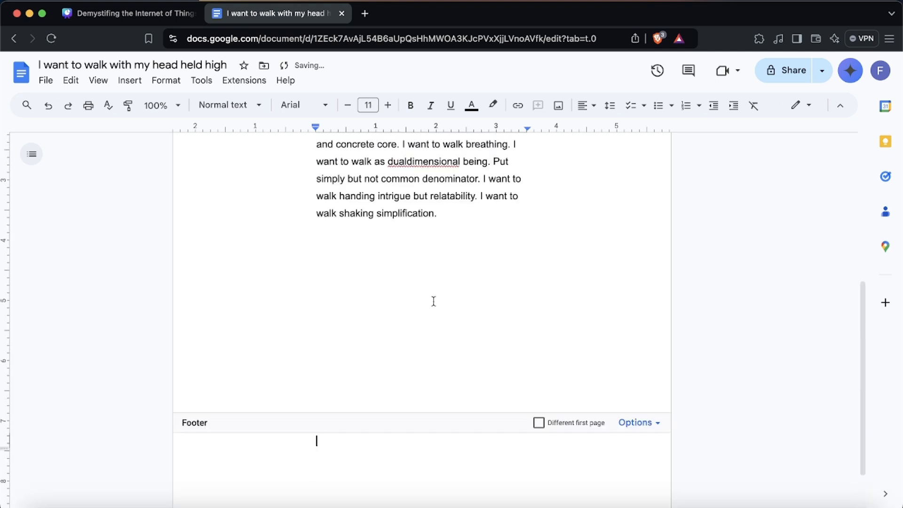
double_click(415, 210)
click(257, 334)
scroll(256, 335, down, 3)
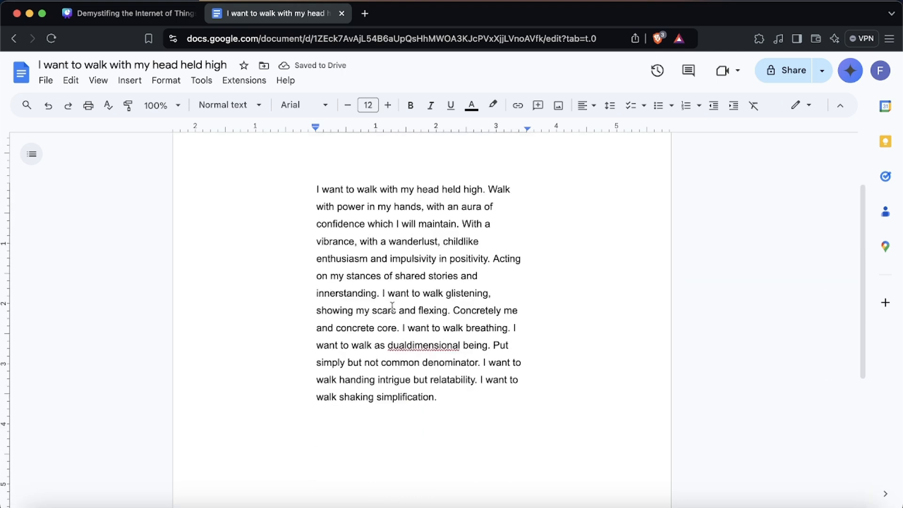
click(446, 385)
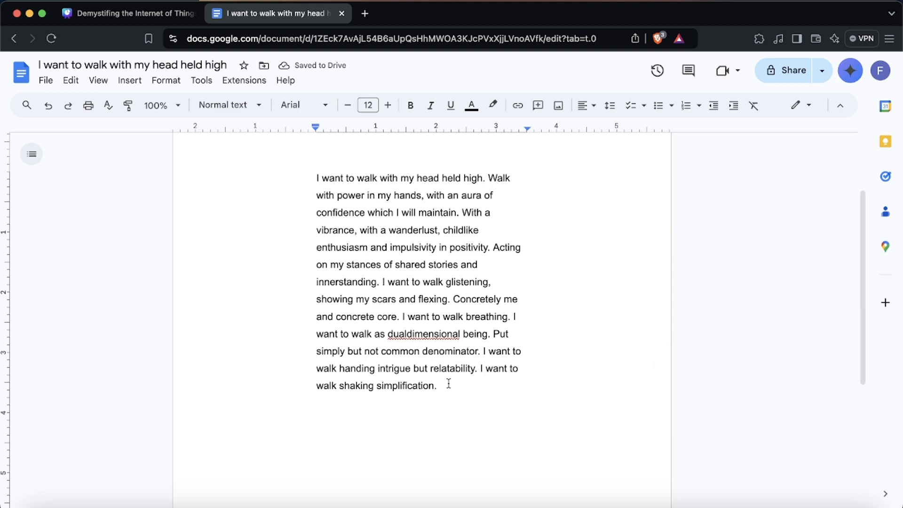
scroll(448, 383, up, 2)
click(116, 13)
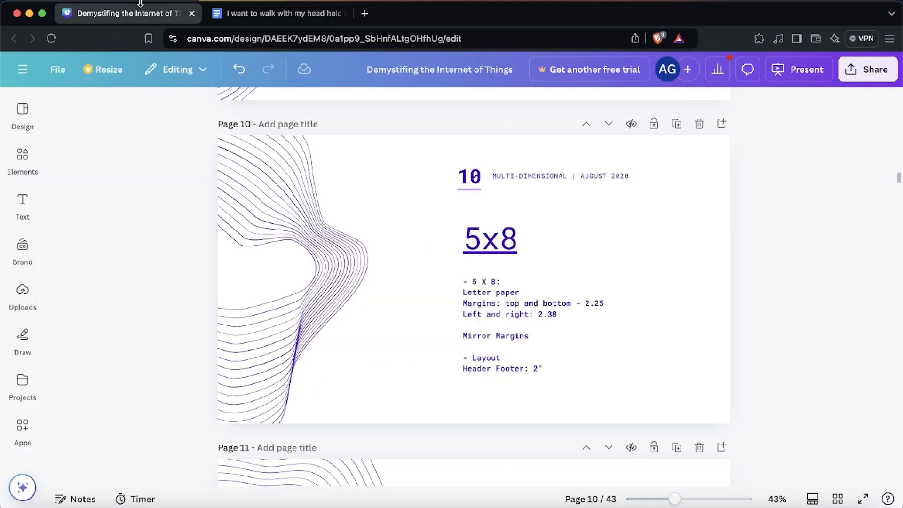
Following the 6x9 notes, set the document's top and bottom page margins to 1.75 inches.
scroll(561, 321, down, 6)
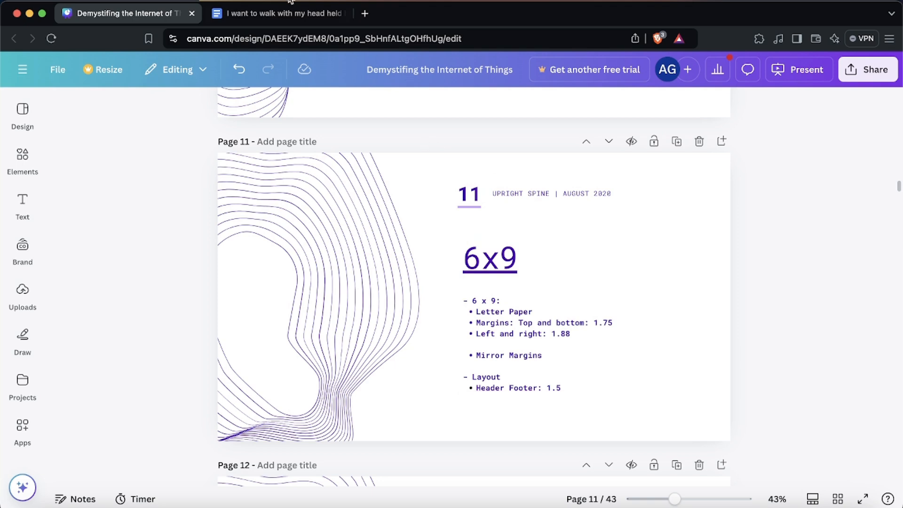
click(283, 13)
click(164, 12)
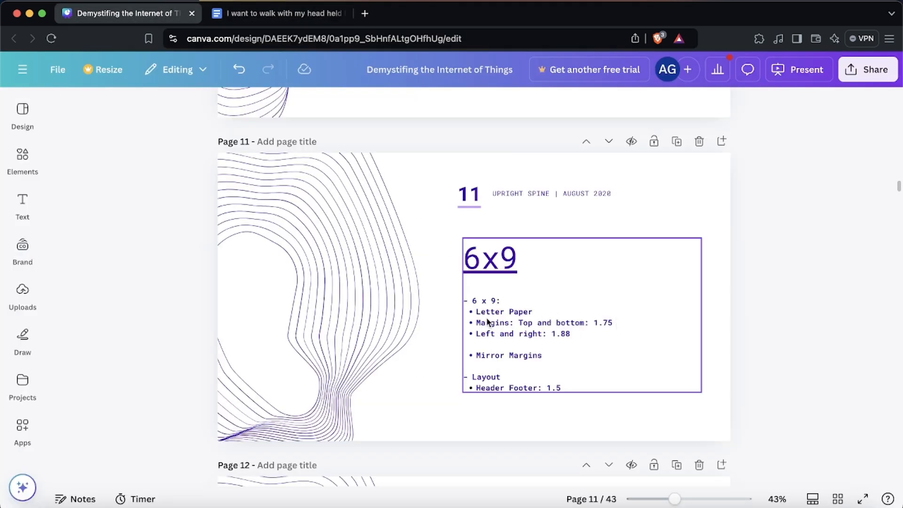
click(277, 13)
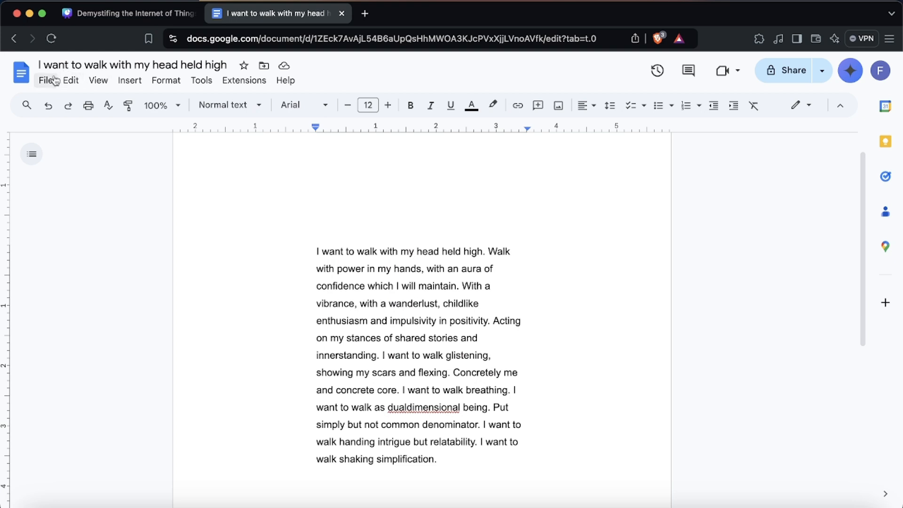
click(46, 80)
click(66, 425)
click(360, 355)
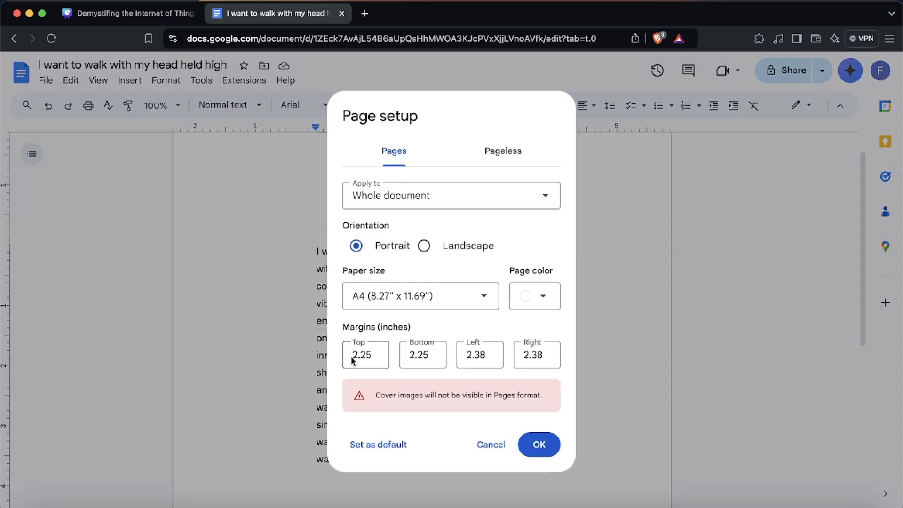
double_click(366, 356)
text(1.75)
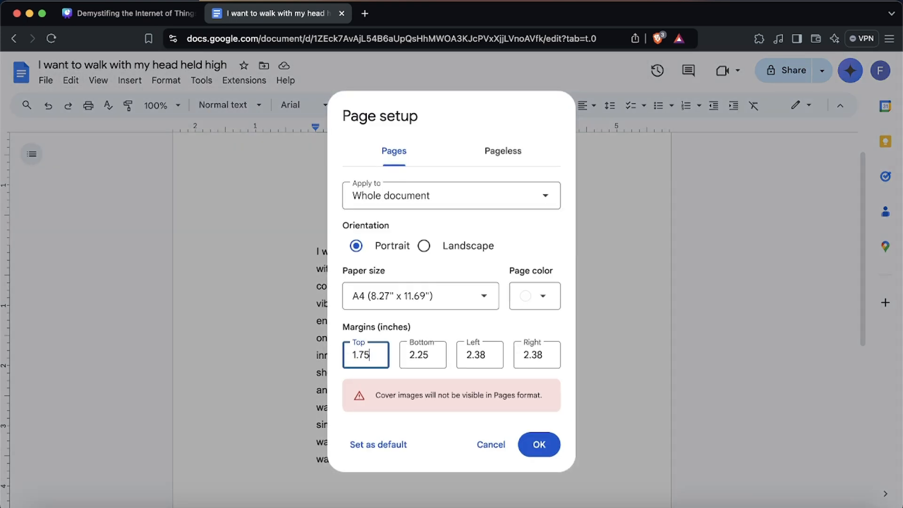
click(410, 353)
double_click(412, 355)
text(1.75)
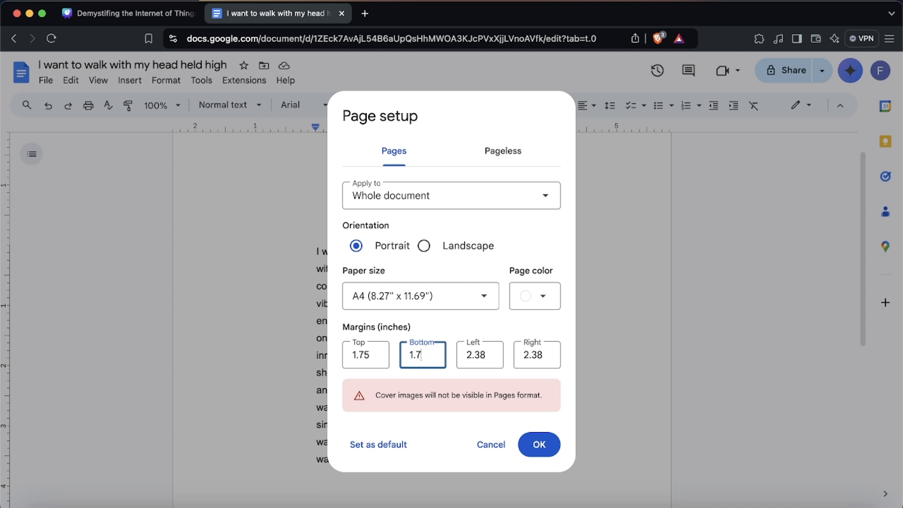
Set the left and right page margins to 1.88 inches and apply the page setup.
double_click(476, 354)
click(127, 13)
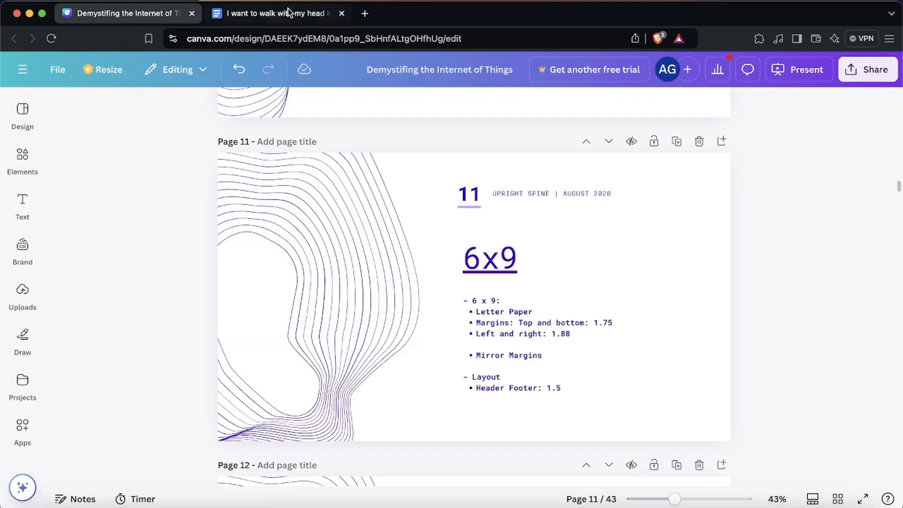
click(297, 16)
double_click(475, 355)
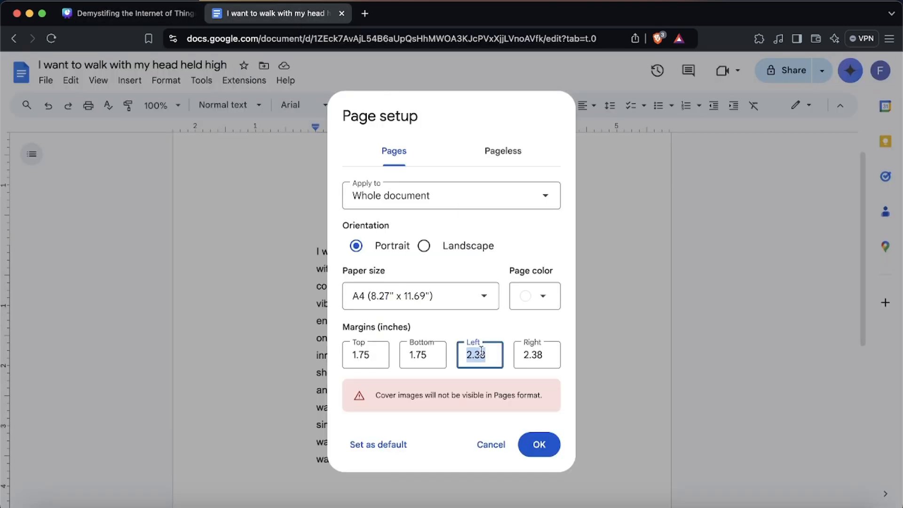
text(1.88)
key(Tab)
text(1.8)
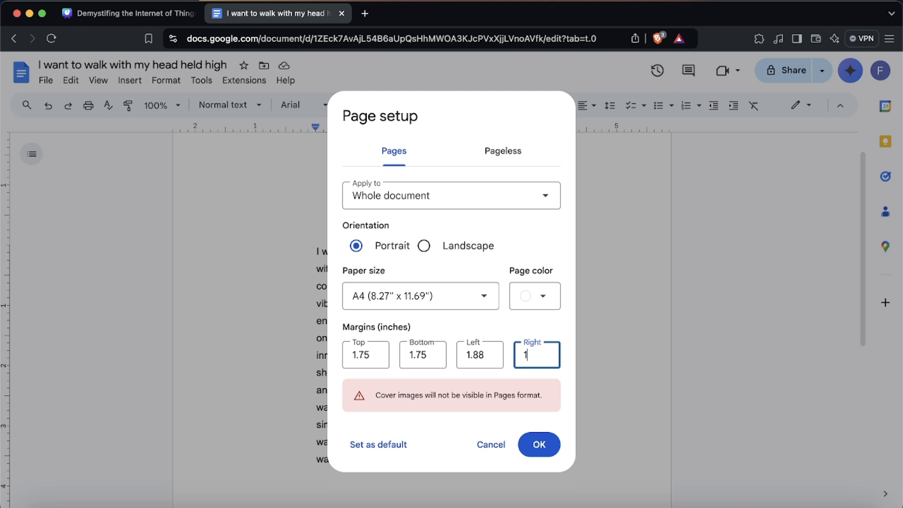
text(8)
click(539, 446)
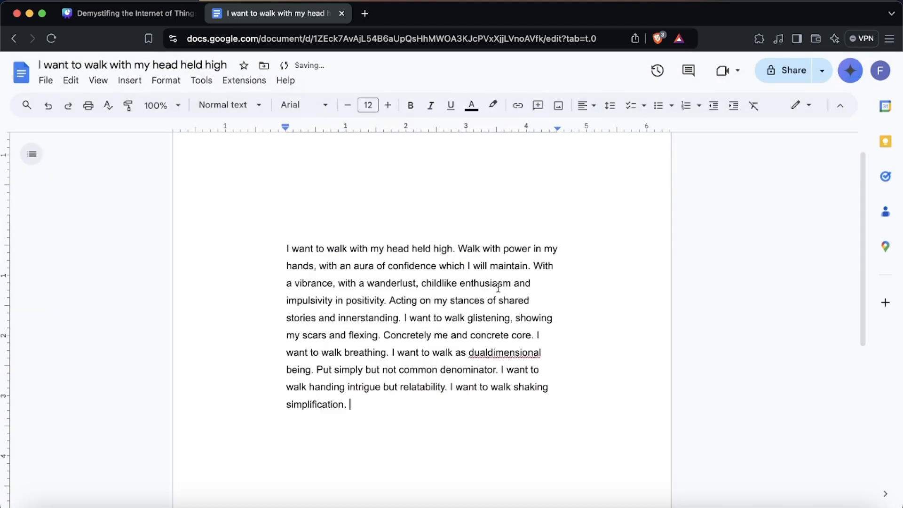
Toggle the margin change off and on while checking the 6x9 notes to compare layouts.
click(48, 105)
click(68, 106)
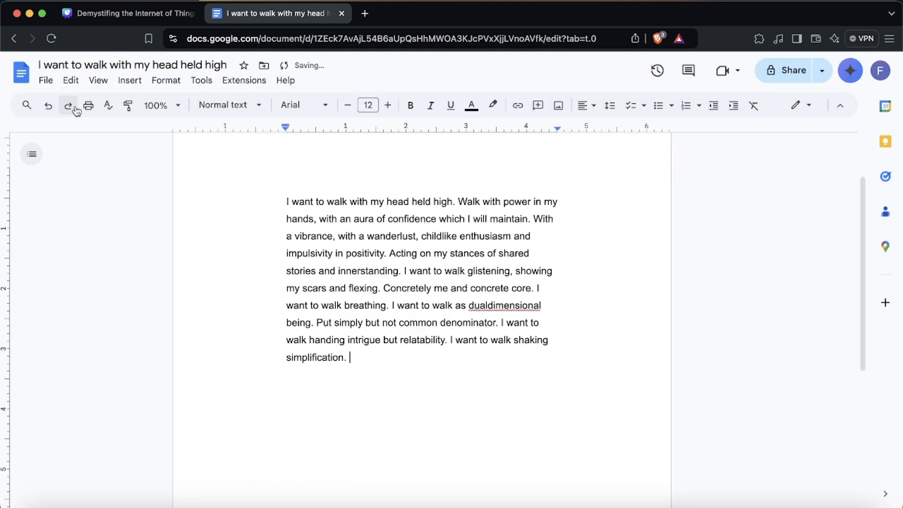
click(112, 14)
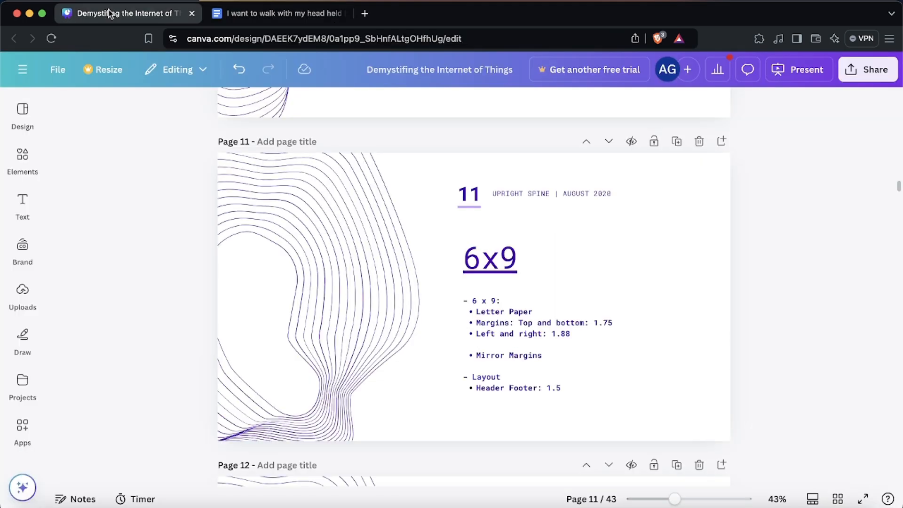
scroll(417, 242, up, 6)
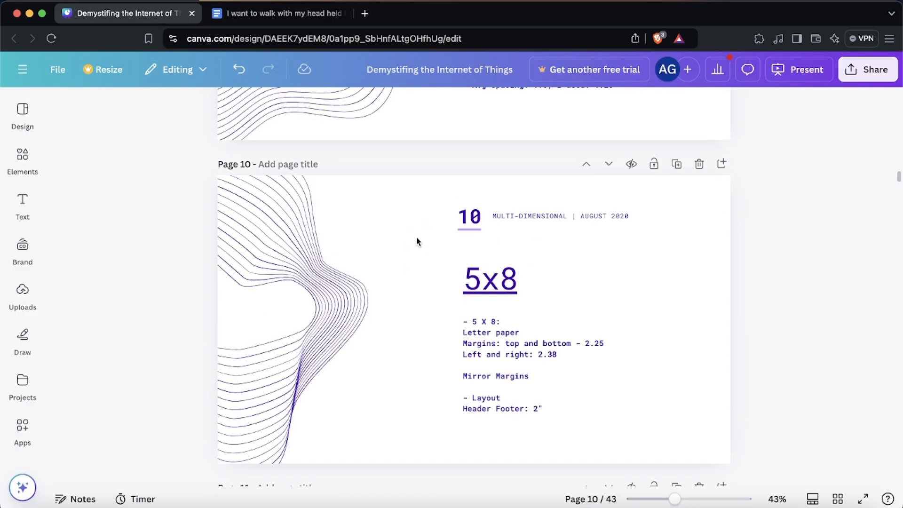
scroll(417, 241, down, 1)
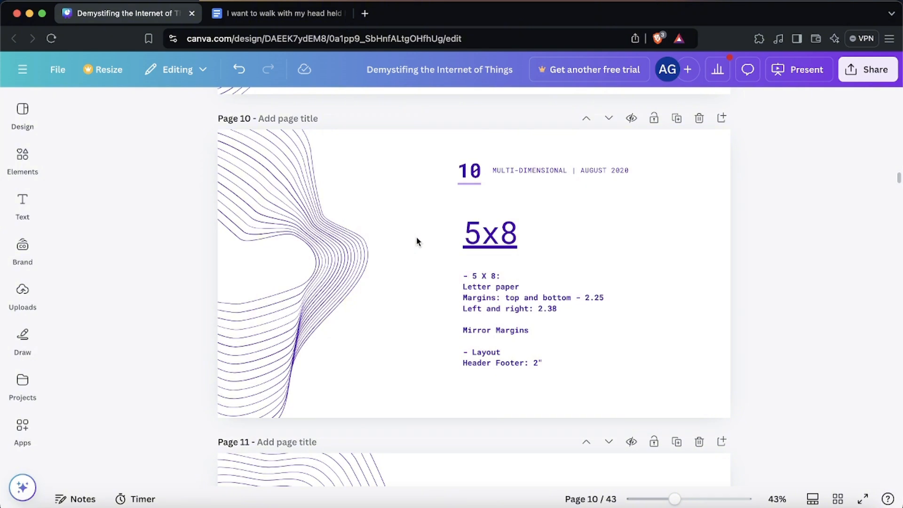
scroll(416, 241, down, 6)
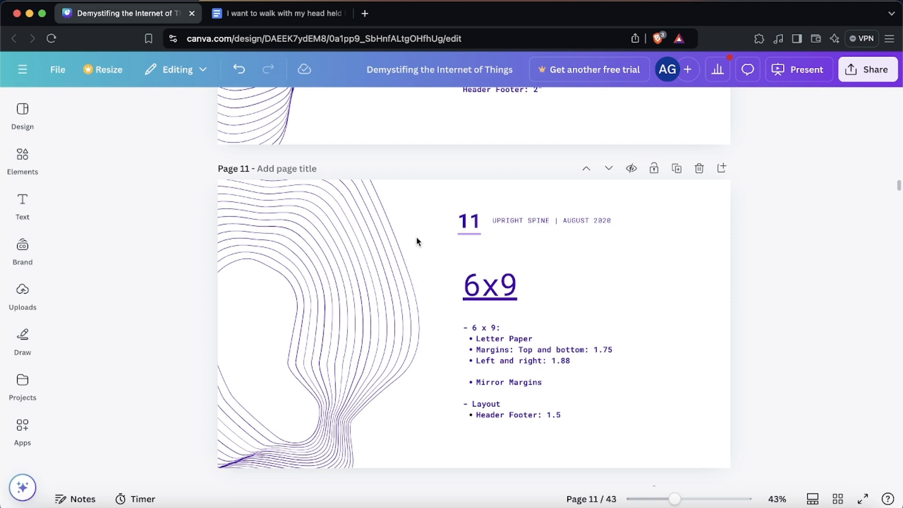
scroll(417, 241, up, 4)
scroll(417, 239, down, 4)
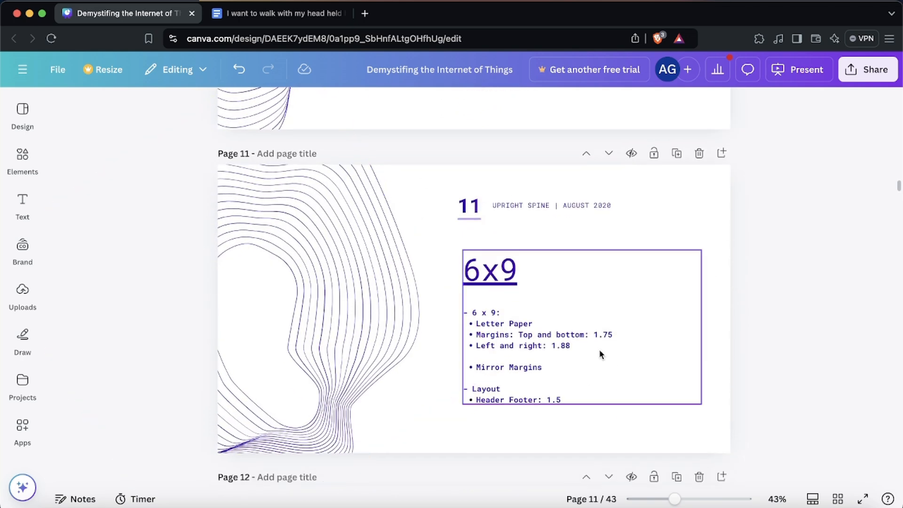
click(263, 14)
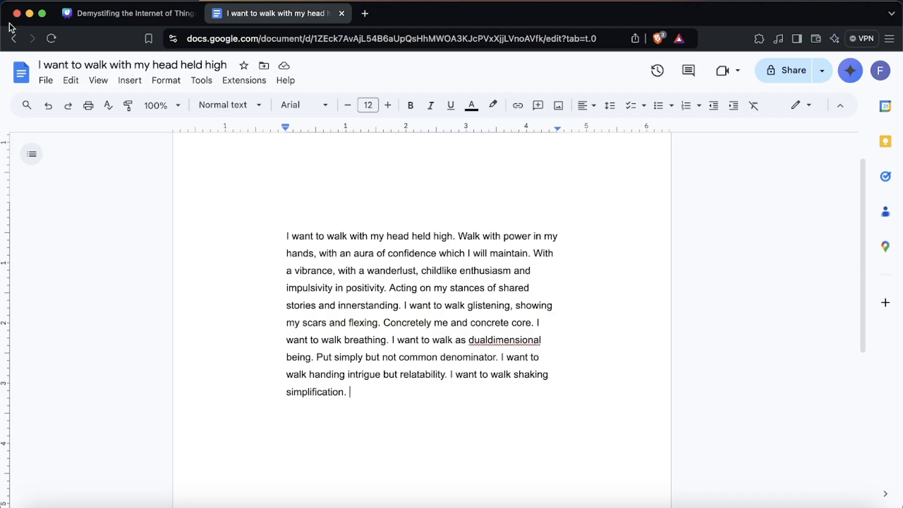
click(47, 106)
click(70, 106)
click(134, 15)
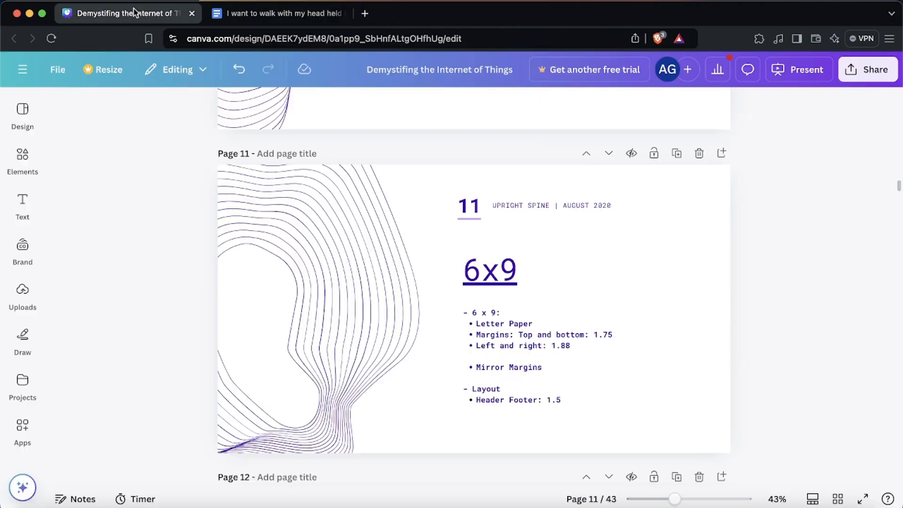
click(264, 13)
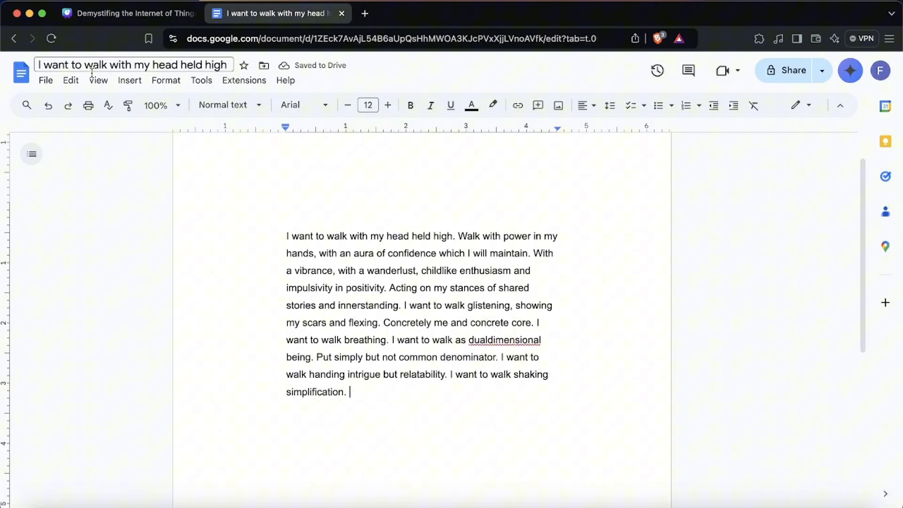
Set the header and footer margins to 1.5 inches each and apply them.
click(170, 83)
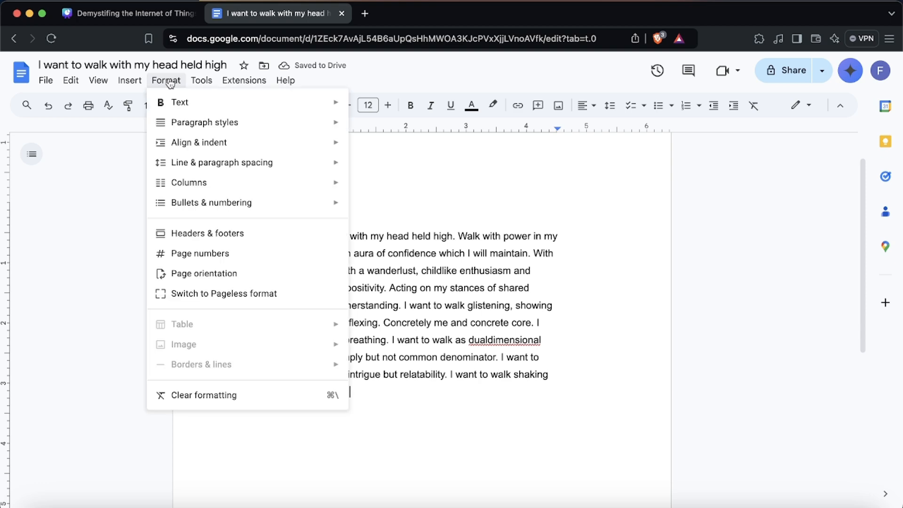
click(229, 233)
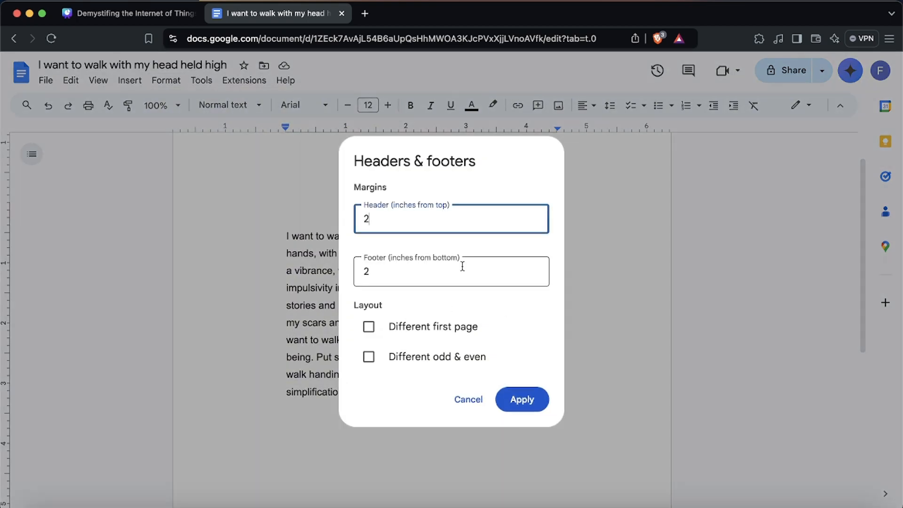
click(127, 13)
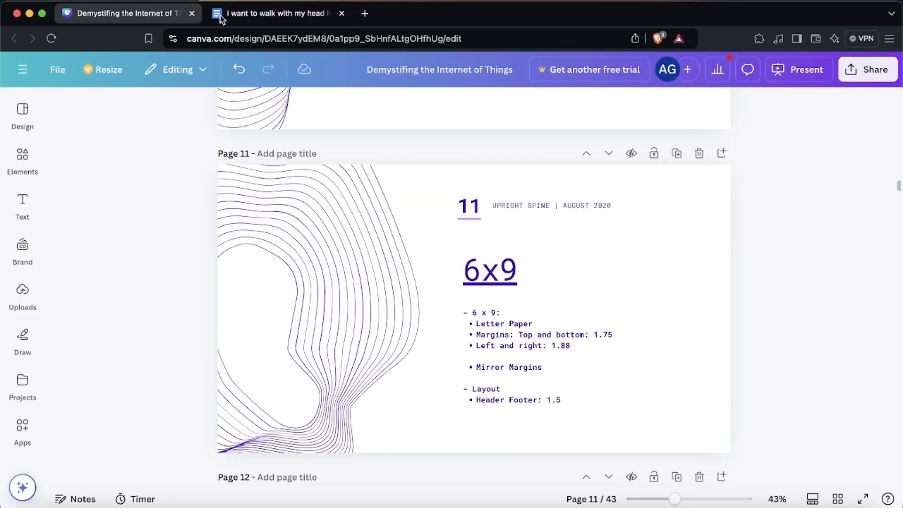
click(287, 19)
text(1.6)
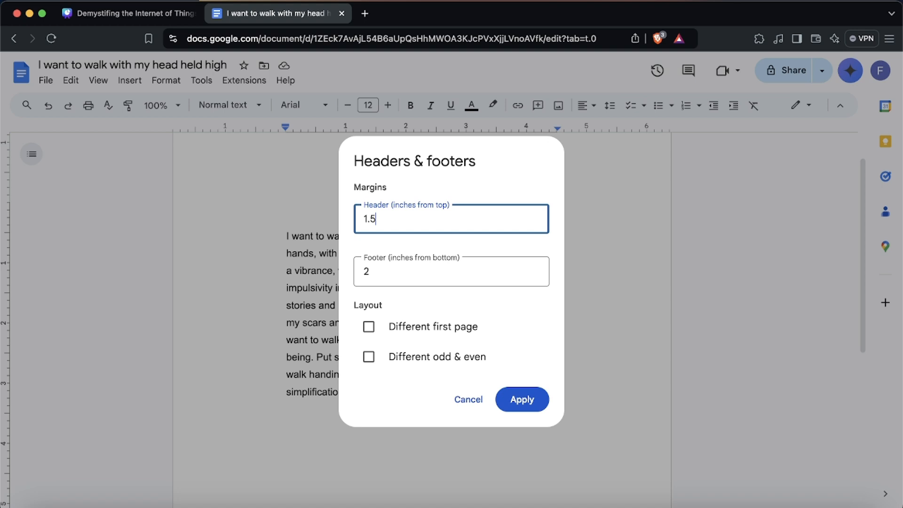
double_click(439, 268)
text(1.5)
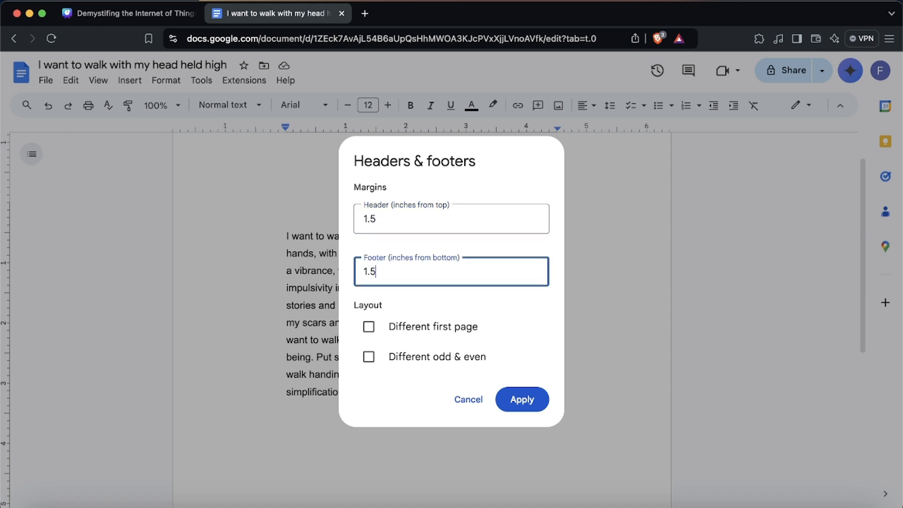
click(522, 399)
scroll(514, 338, down, 3)
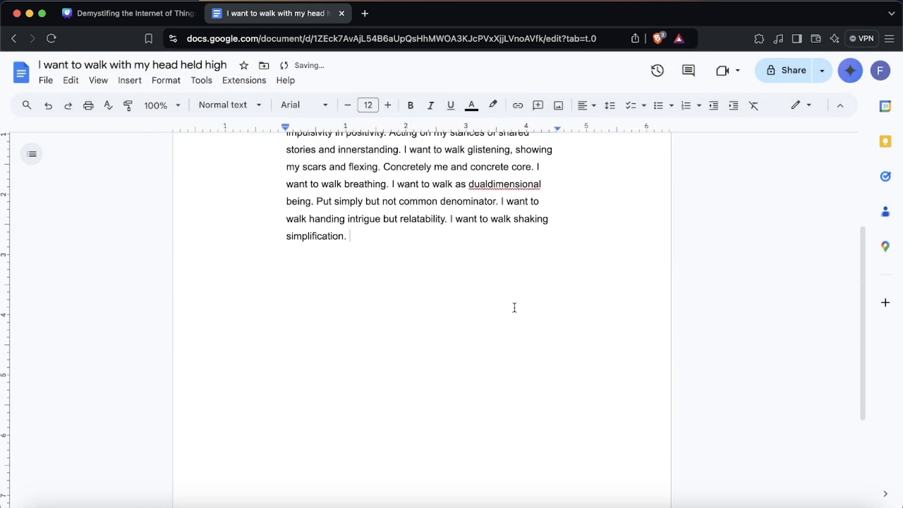
scroll(515, 308, up, 3)
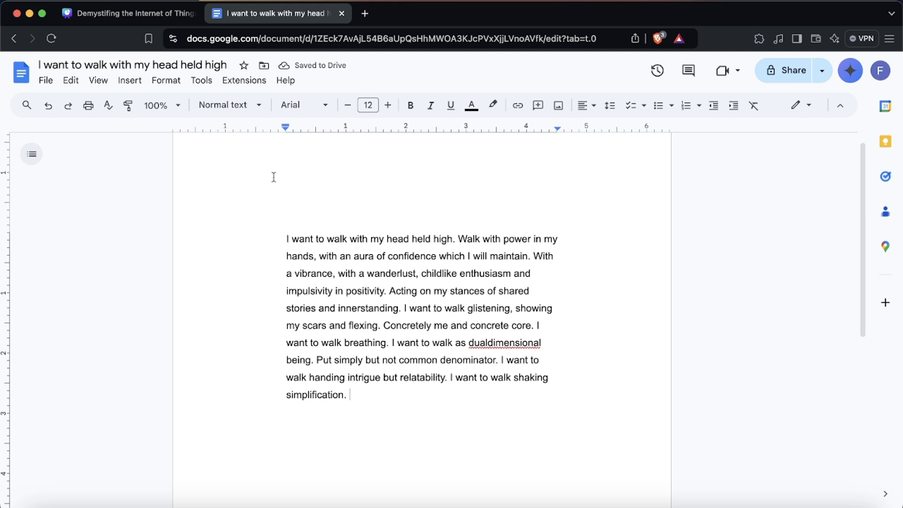
After reviewing the size notes, set the document's paper size to Letter in page setup.
click(133, 18)
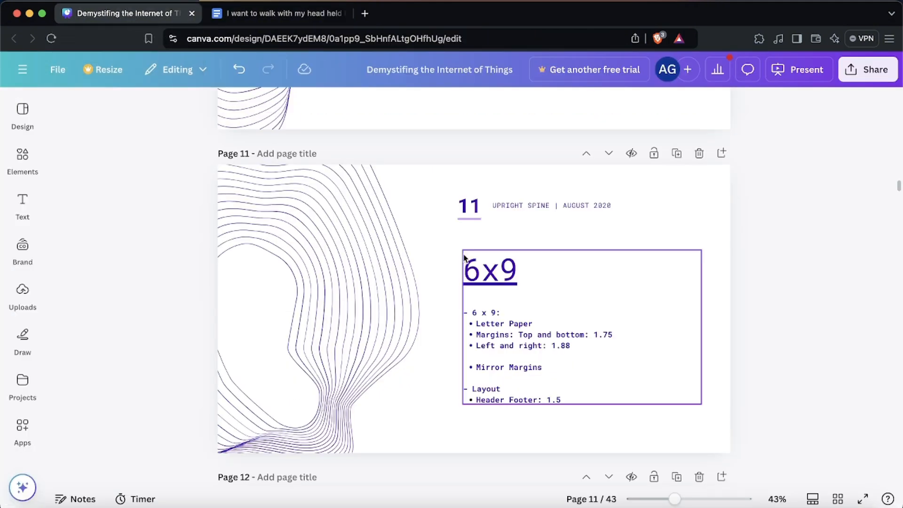
scroll(463, 257, down, 2)
scroll(464, 256, down, 7)
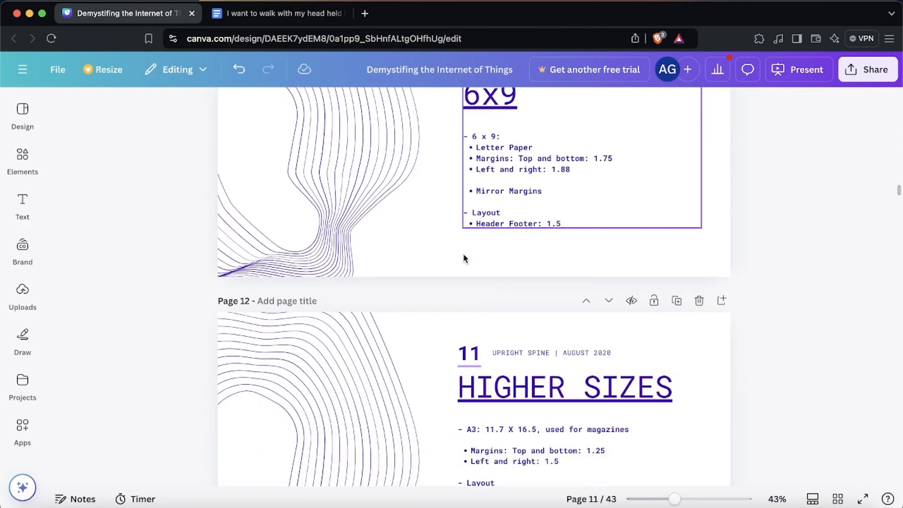
scroll(463, 256, up, 1)
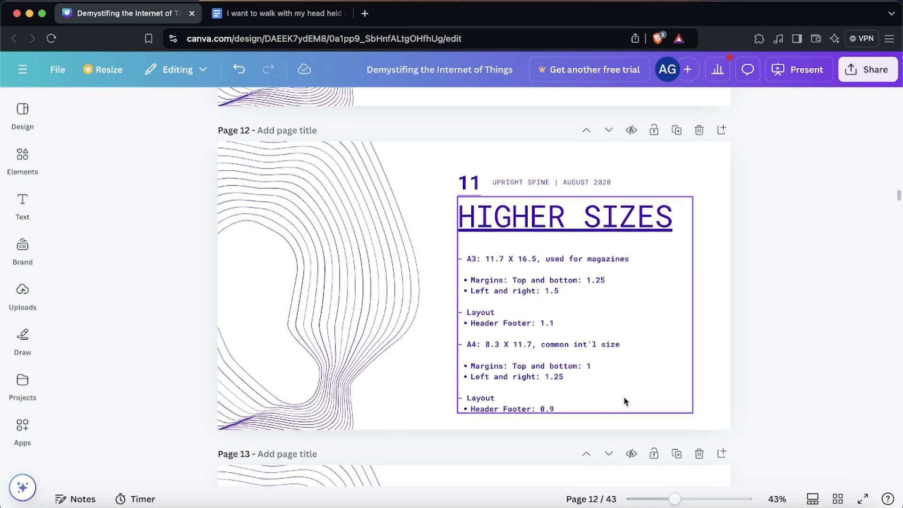
click(287, 14)
click(57, 85)
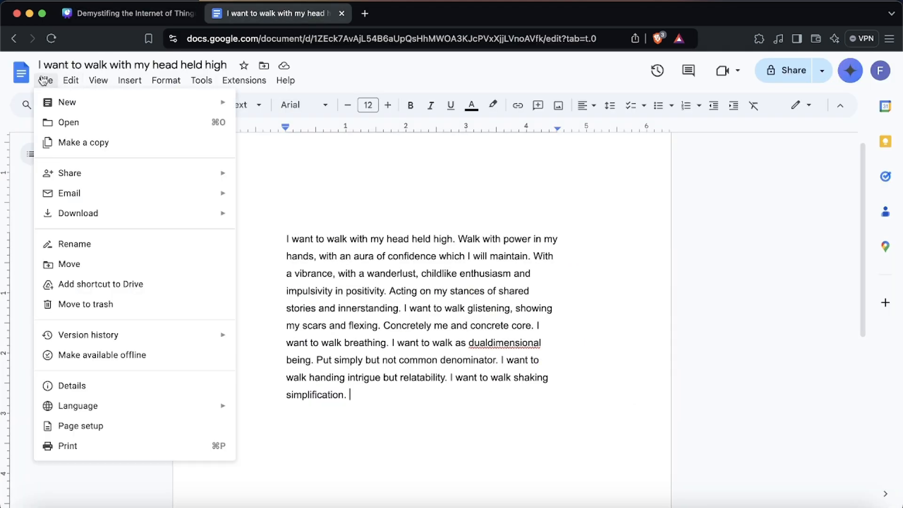
click(119, 426)
click(459, 301)
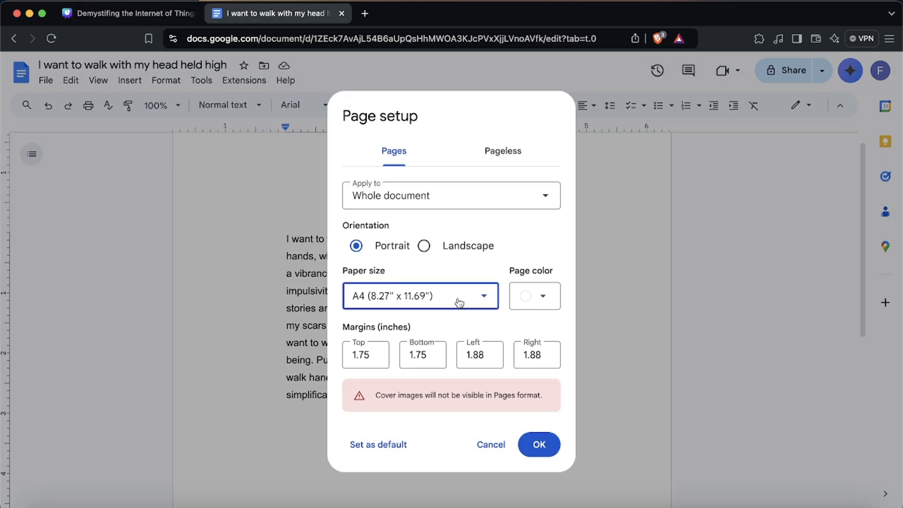
scroll(402, 243, up, 1)
click(402, 172)
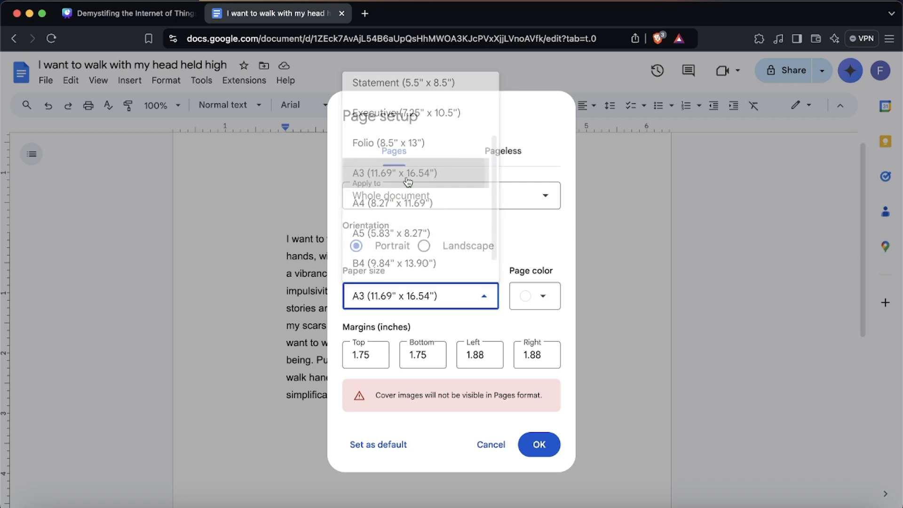
click(426, 301)
click(402, 203)
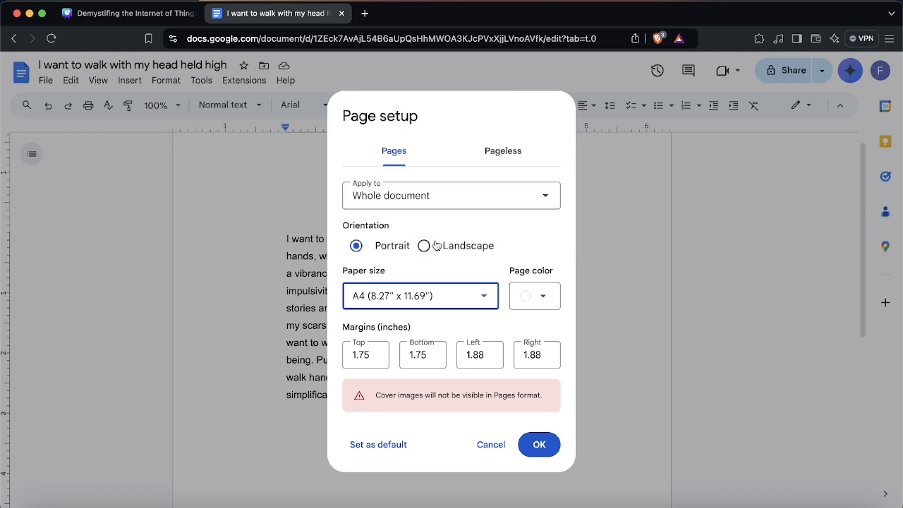
click(439, 301)
scroll(417, 177, up, 3)
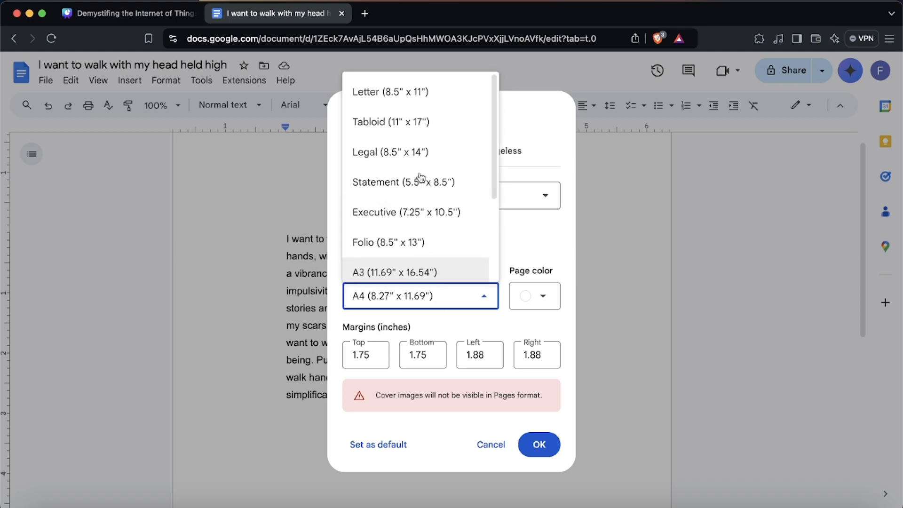
click(417, 90)
Return to the presentation's 6x9 format notes.
click(127, 14)
scroll(425, 233, up, 10)
scroll(424, 233, down, 2)
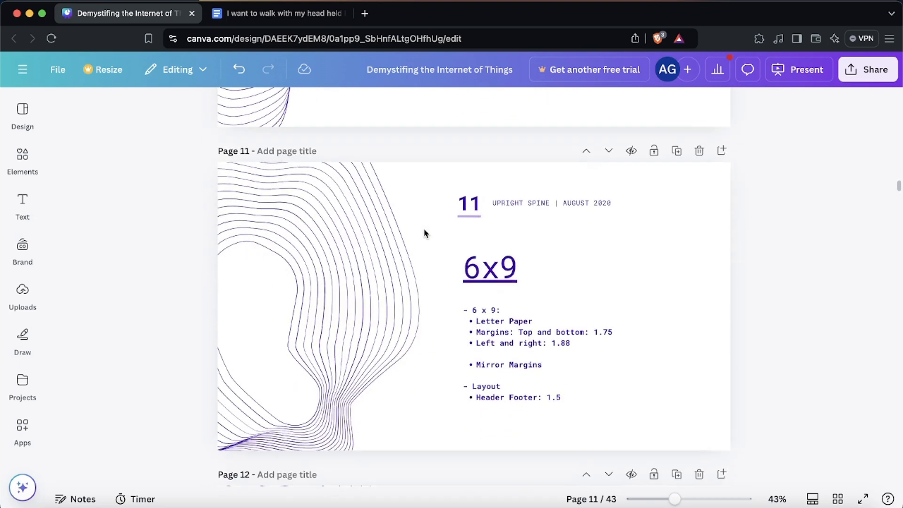
Apply the page setup with Letter paper and margins of 1.75 in top and bottom, 1.88 in left and right.
click(248, 14)
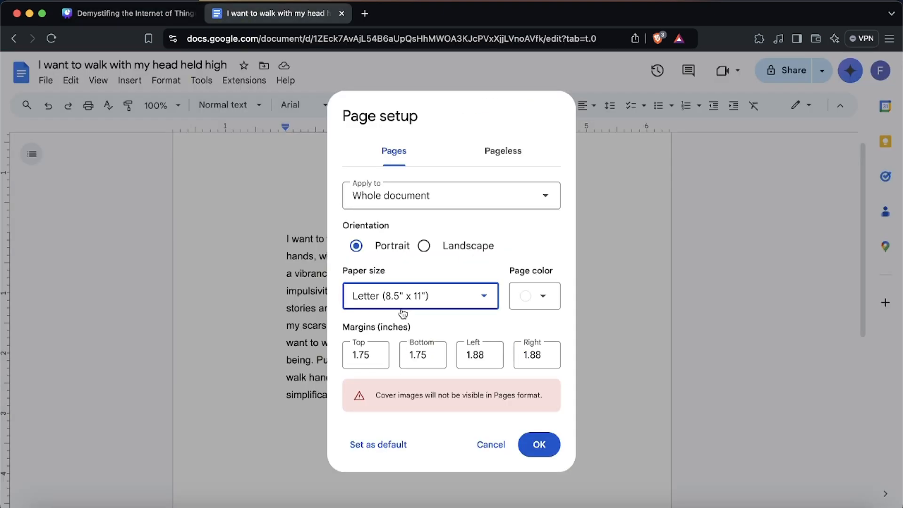
click(538, 444)
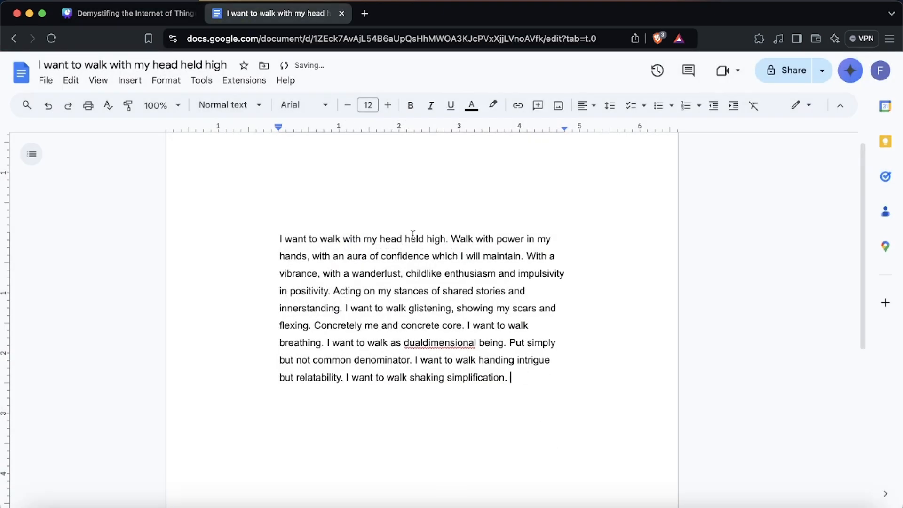
Reopen page setup and browse the available paper size options.
click(45, 81)
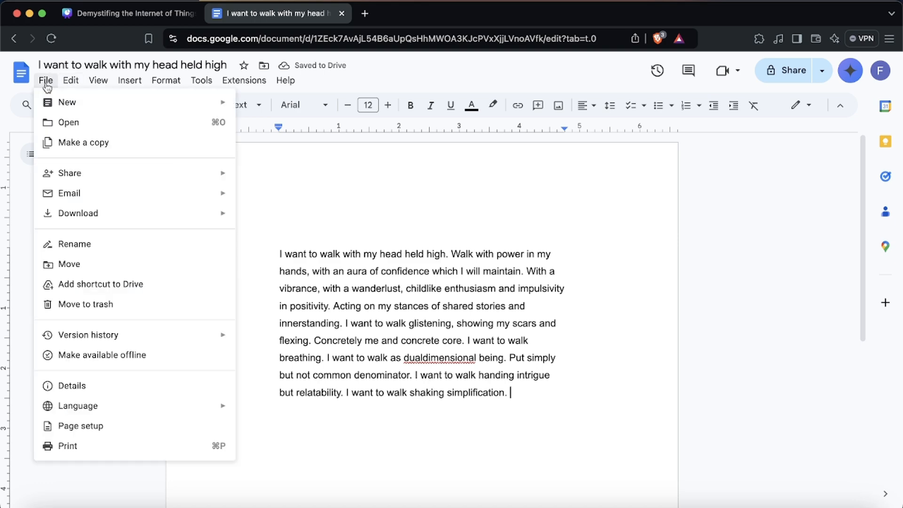
click(148, 426)
click(377, 303)
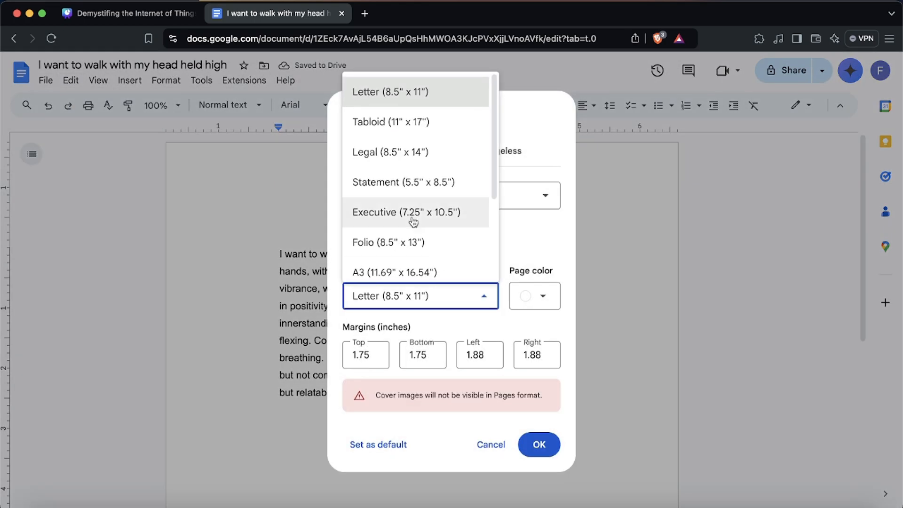
scroll(414, 226, down, 3)
Switch to the presentation and review the notes on higher paper sizes and their margin and header/footer values.
click(128, 13)
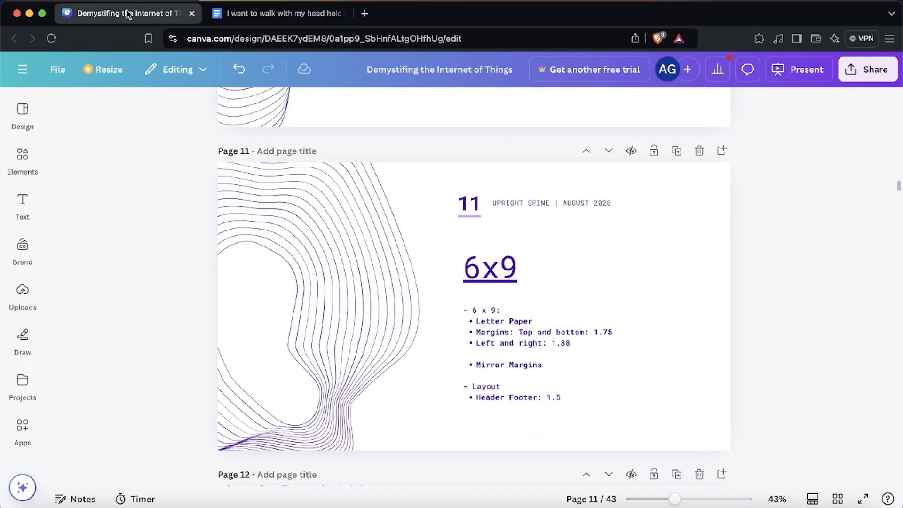
scroll(544, 320, down, 8)
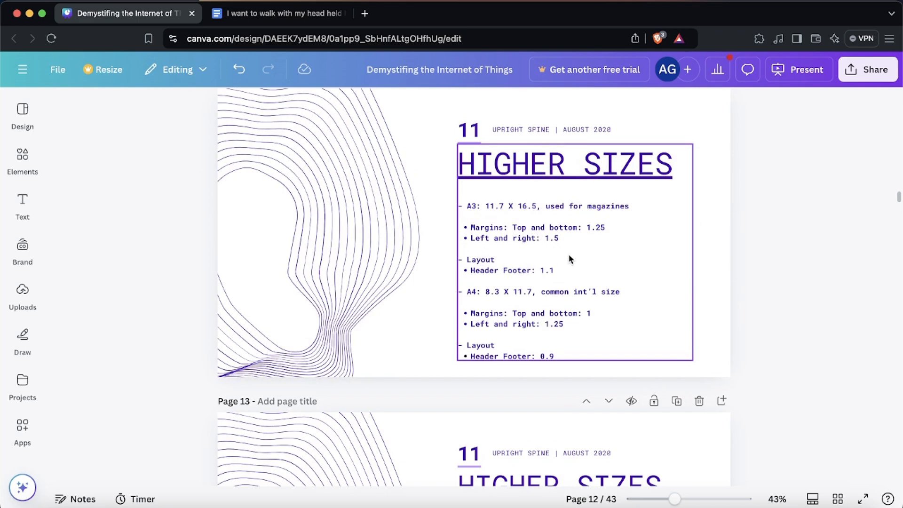
scroll(569, 258, down, 5)
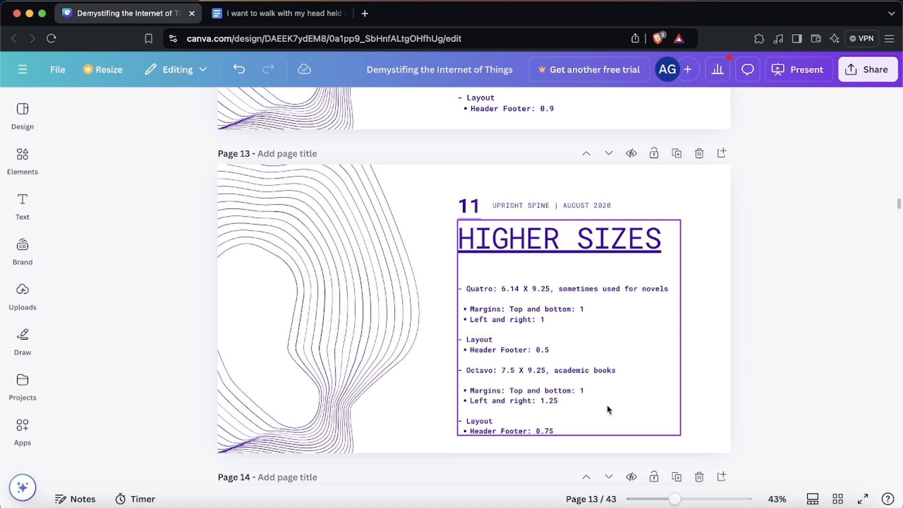
scroll(607, 408, up, 15)
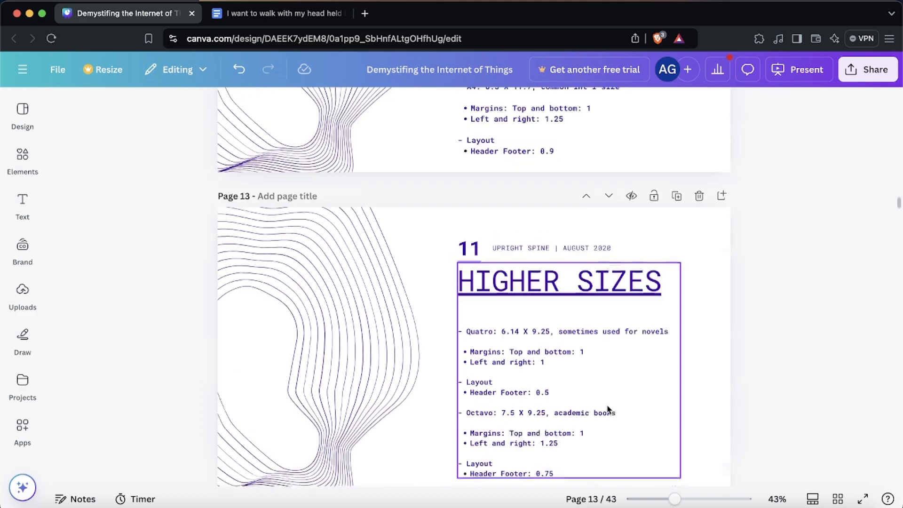
scroll(607, 408, down, 1)
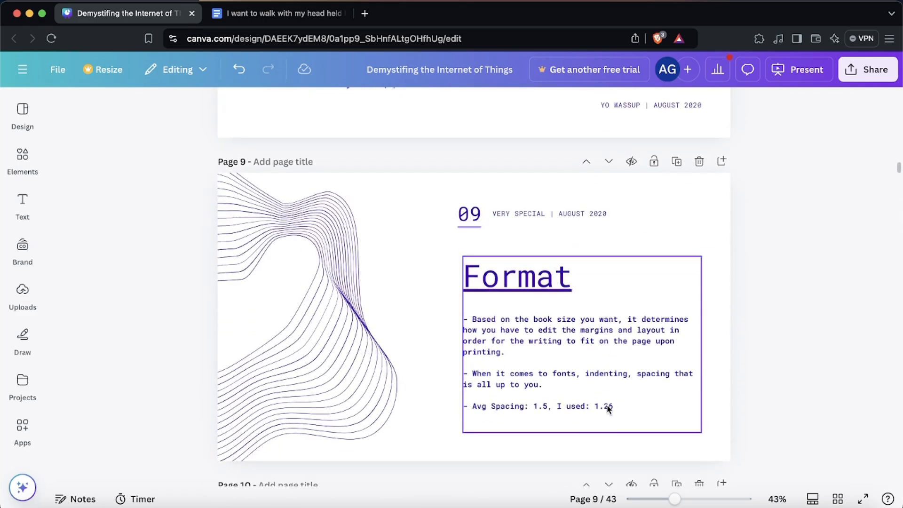